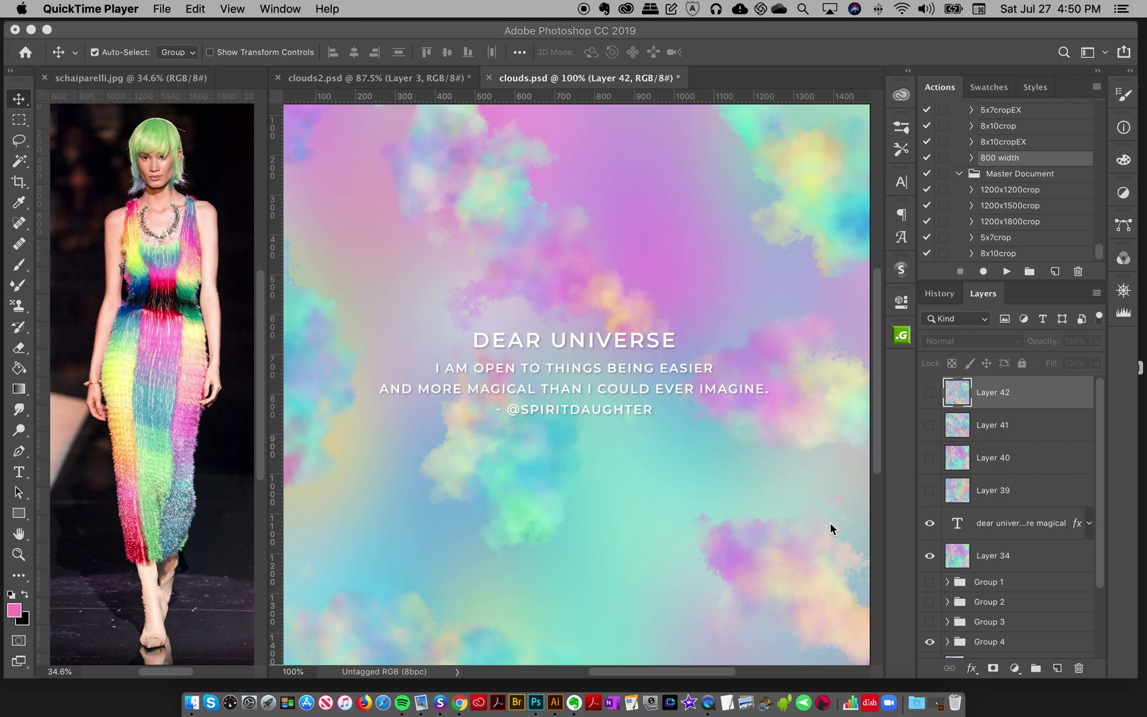
Focus Photoshop and make the schaiparelli.jpg rainbow-dress photo the active document.
click(128, 85)
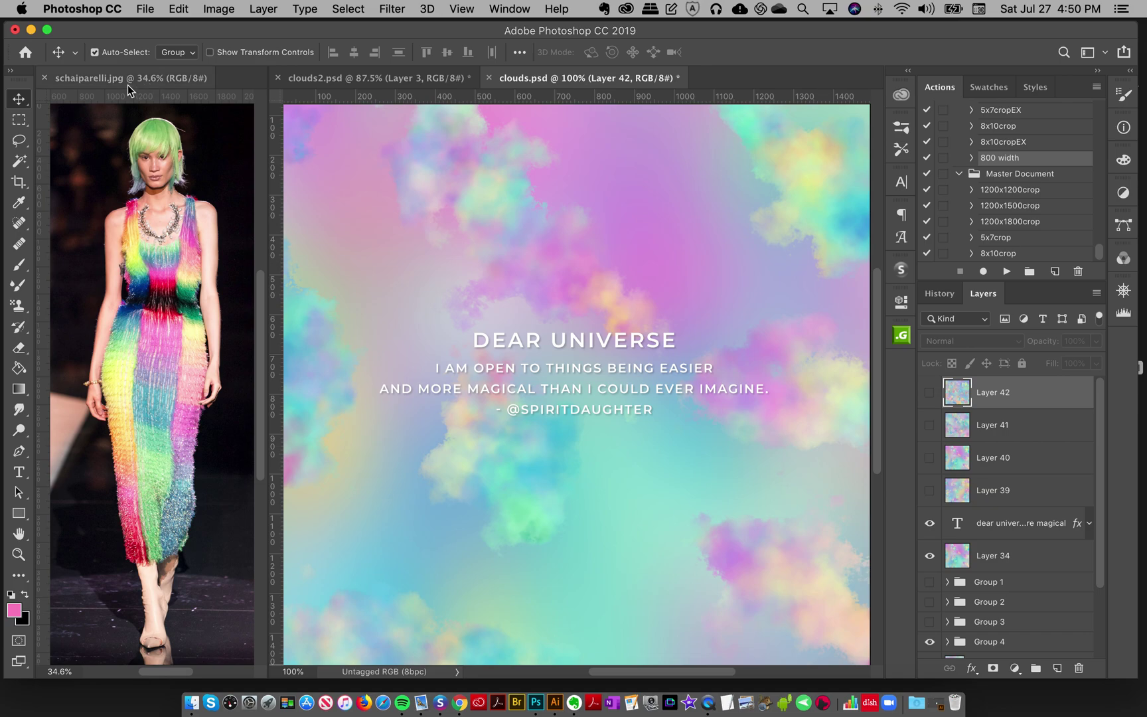
click(127, 85)
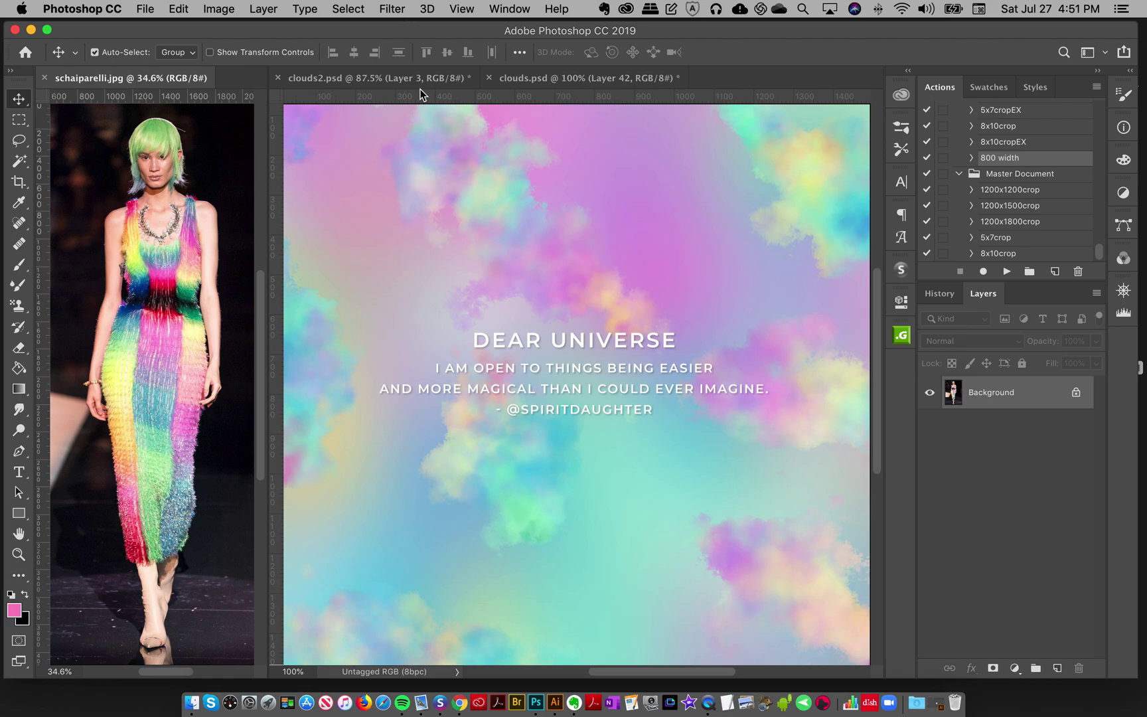
Switch to the blank white clouds2.psd document.
click(385, 76)
click(544, 78)
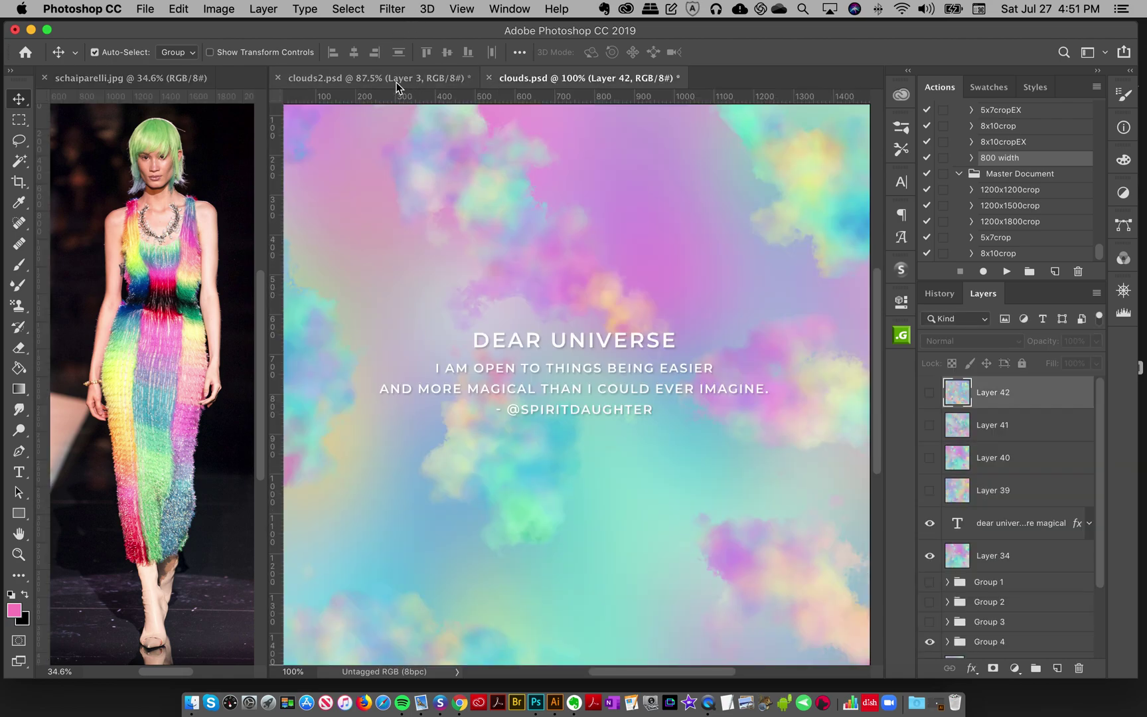
click(397, 81)
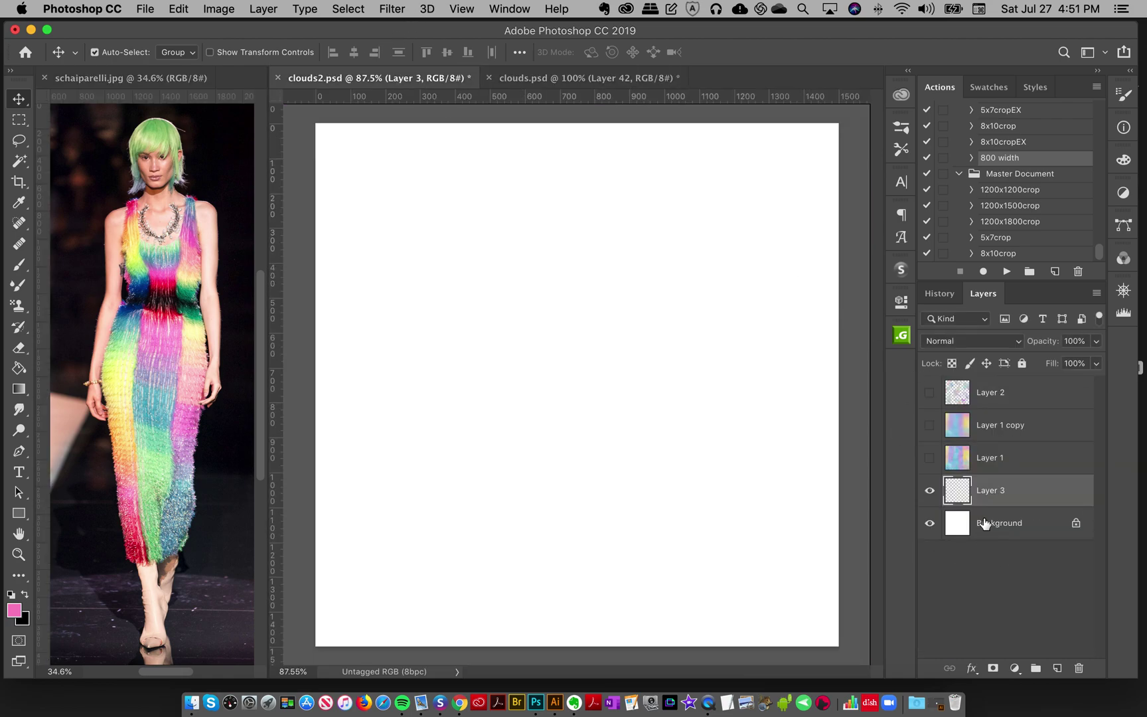
Choose the Pattern Stamp Tool and confirm the 7-25-fallcouture pattern is selected.
click(20, 308)
click(62, 307)
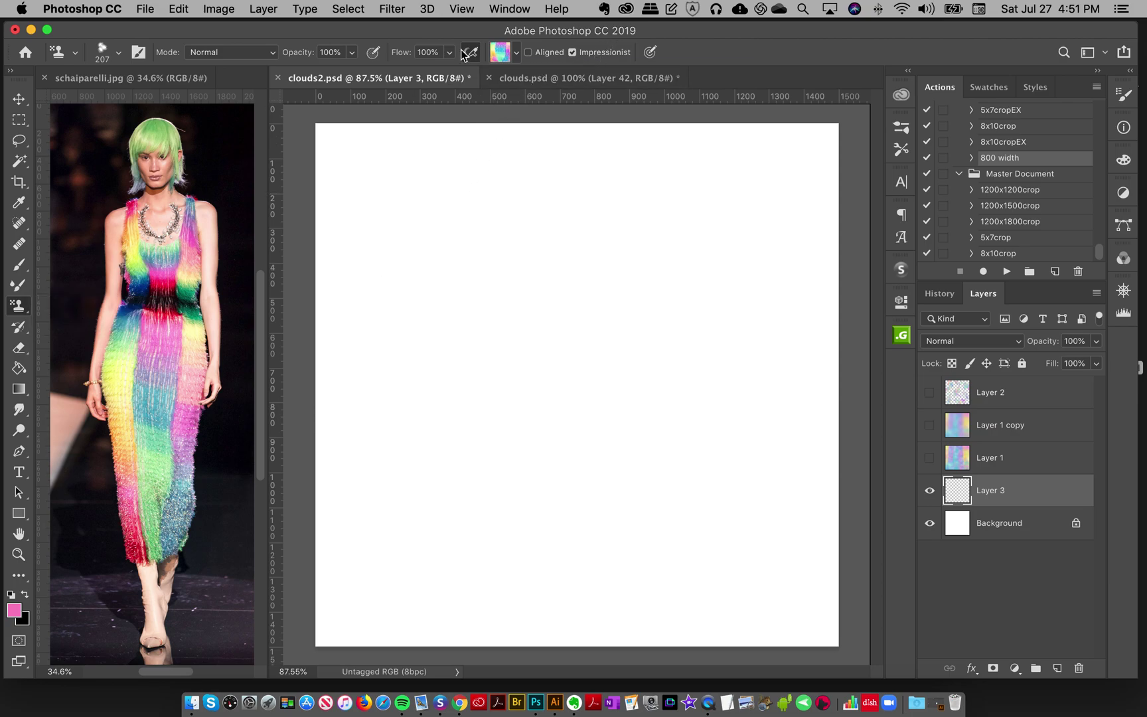
click(500, 57)
click(503, 56)
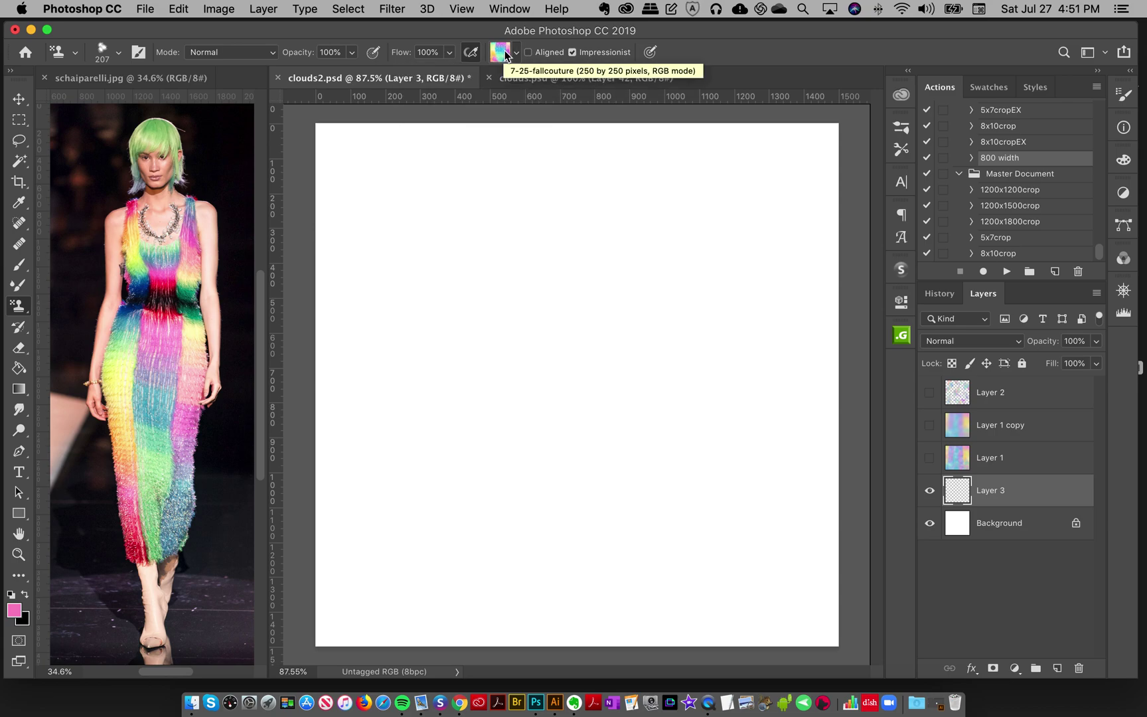
Set the pattern stamp brush tip to the 200 px 23 Artistic Autumn preset.
click(909, 132)
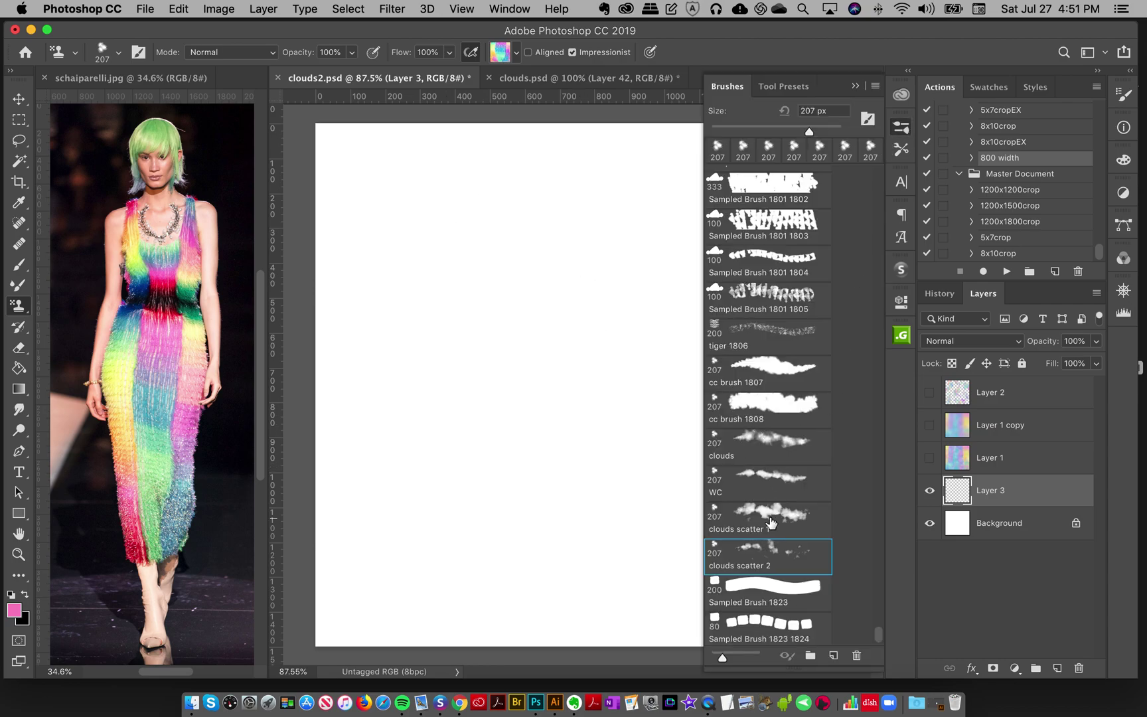
scroll(787, 460, up, 10)
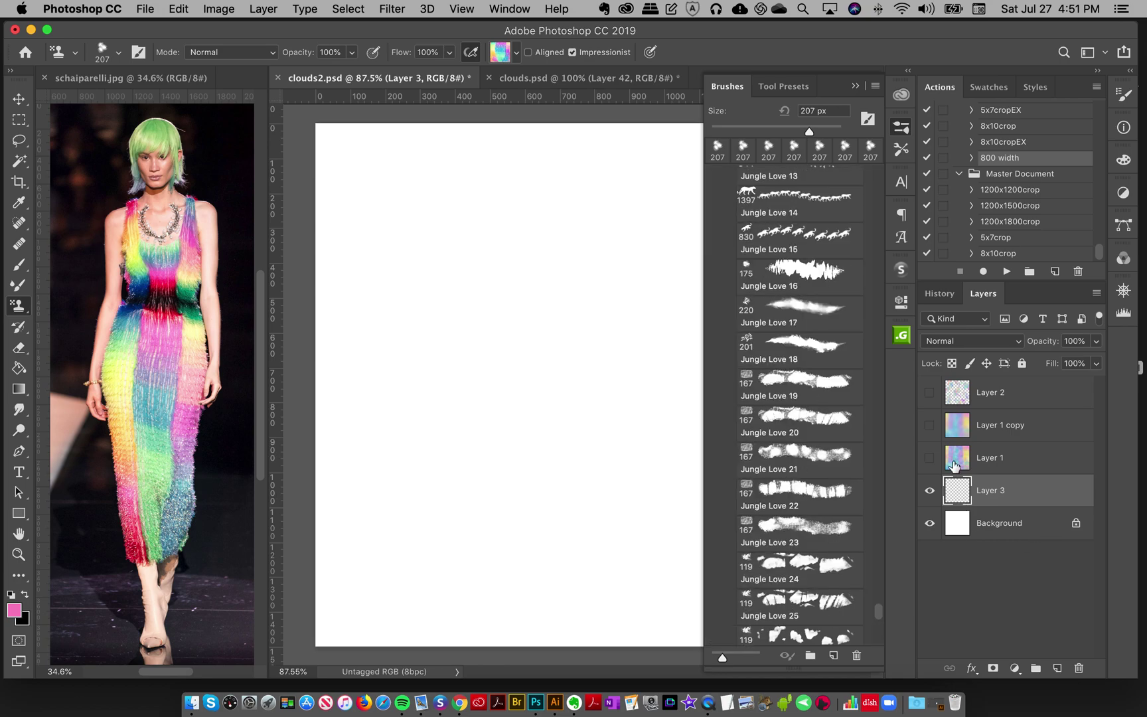
click(930, 458)
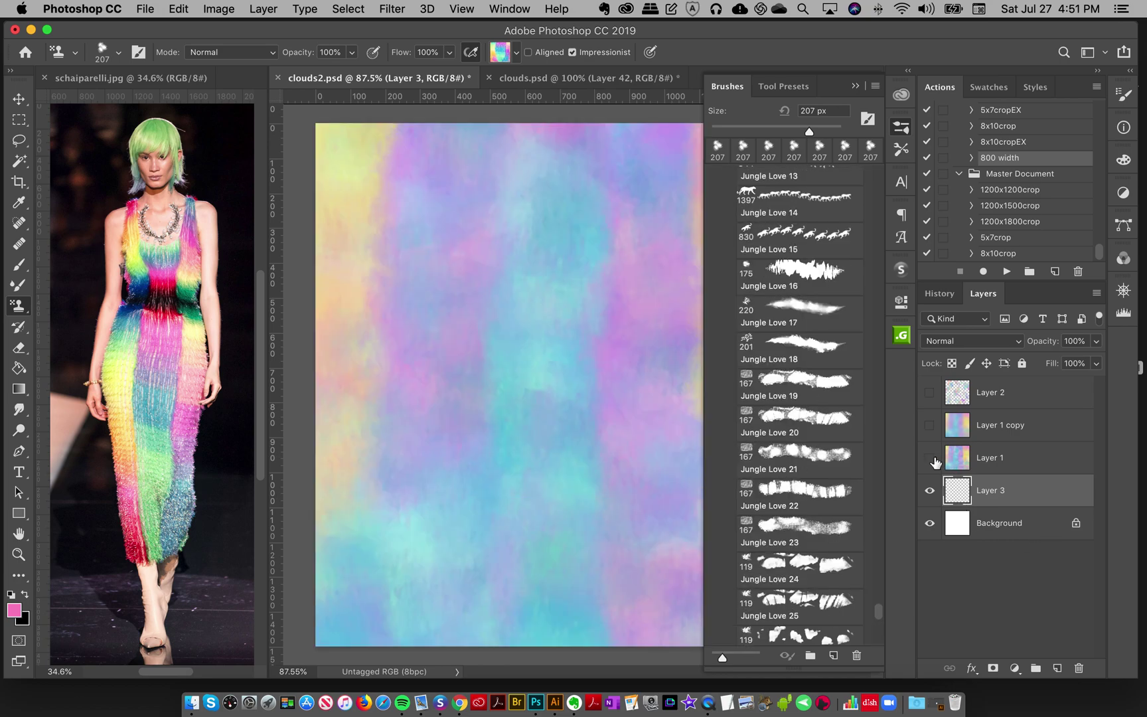
click(929, 457)
scroll(778, 435, up, 8)
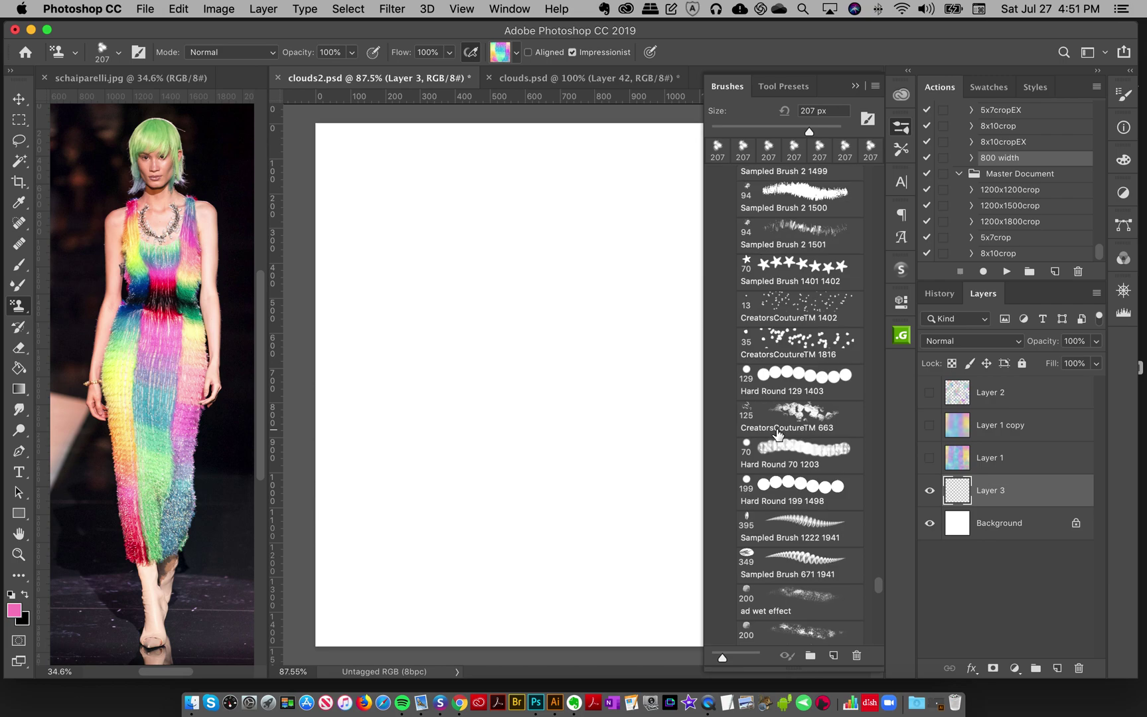
scroll(778, 435, up, 15)
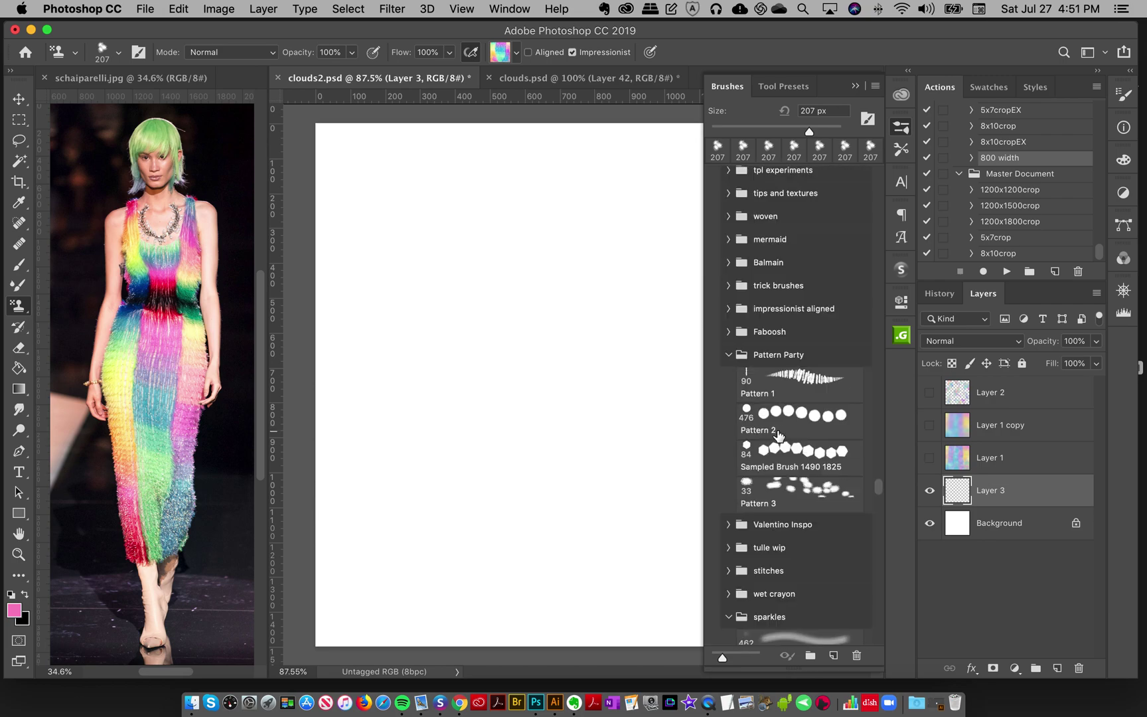
scroll(780, 435, up, 8)
scroll(779, 435, up, 5)
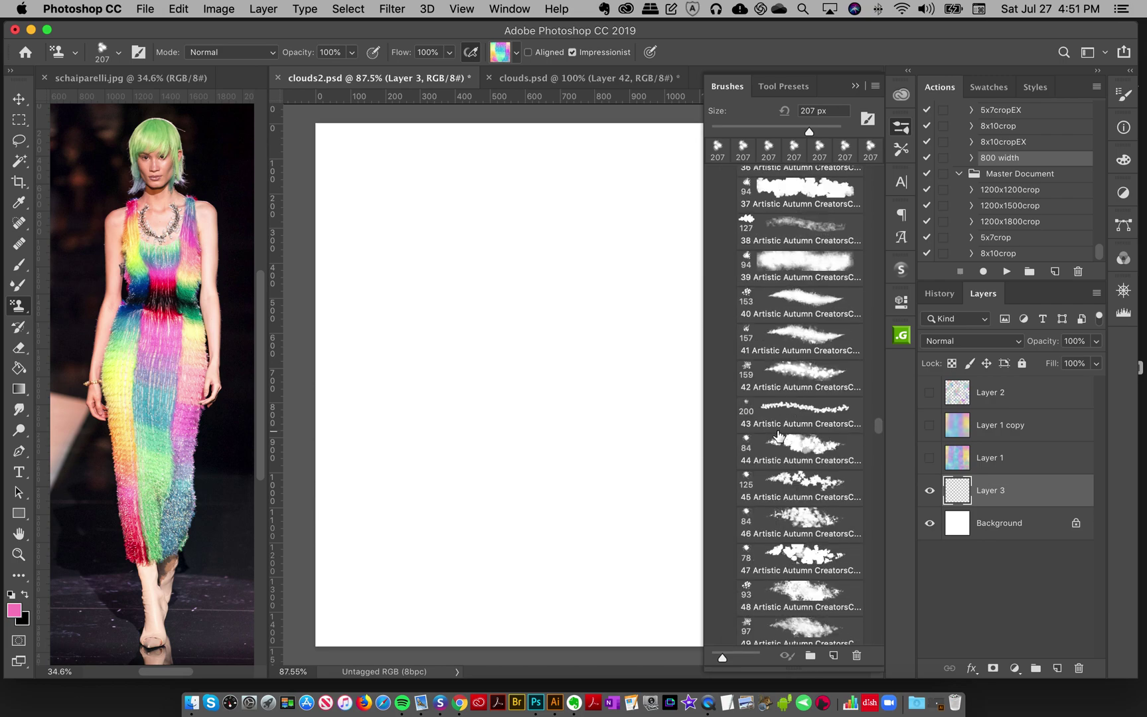
scroll(780, 435, up, 2)
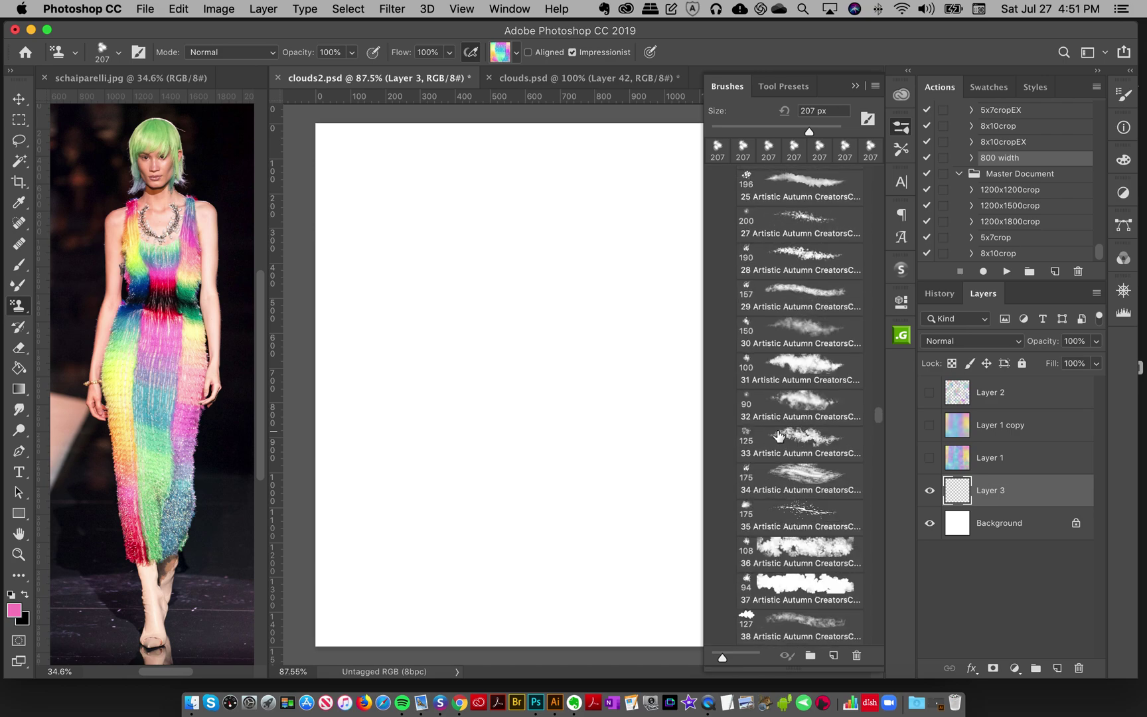
scroll(779, 435, up, 3)
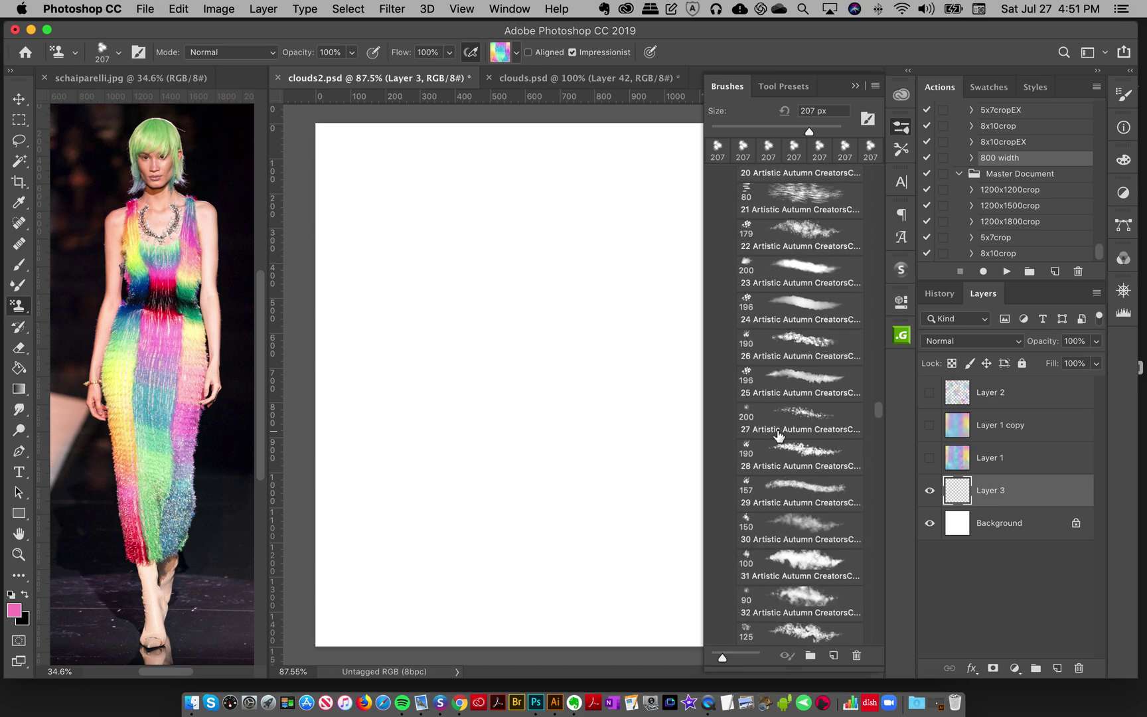
click(781, 278)
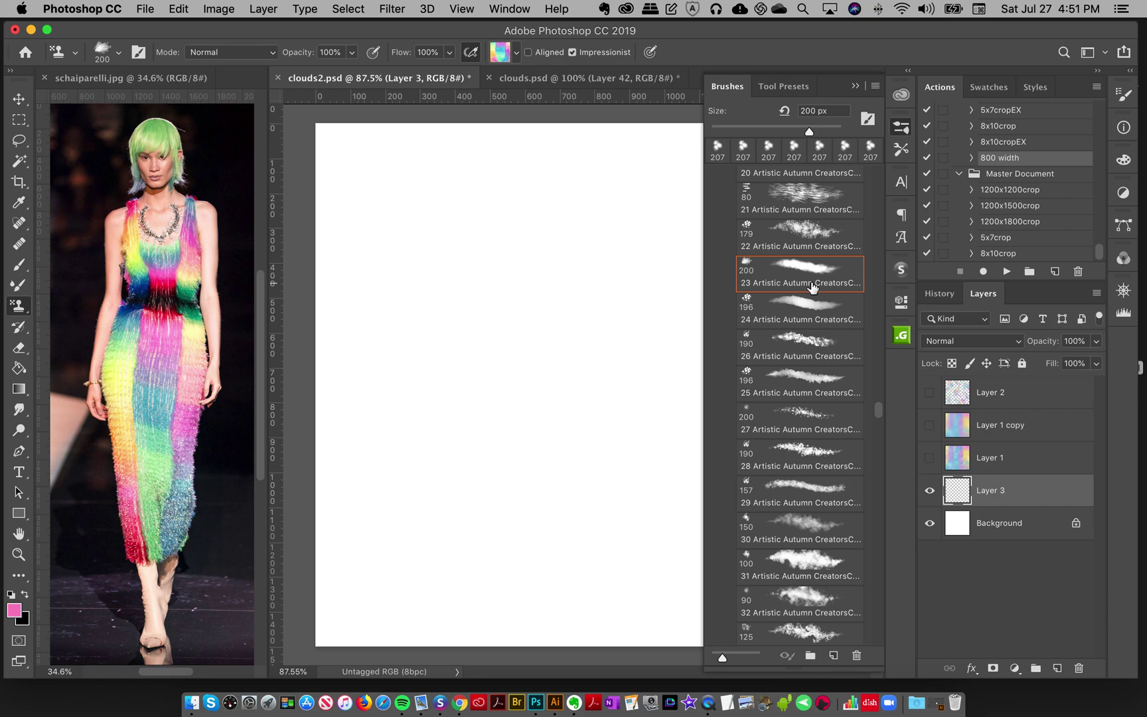
click(900, 133)
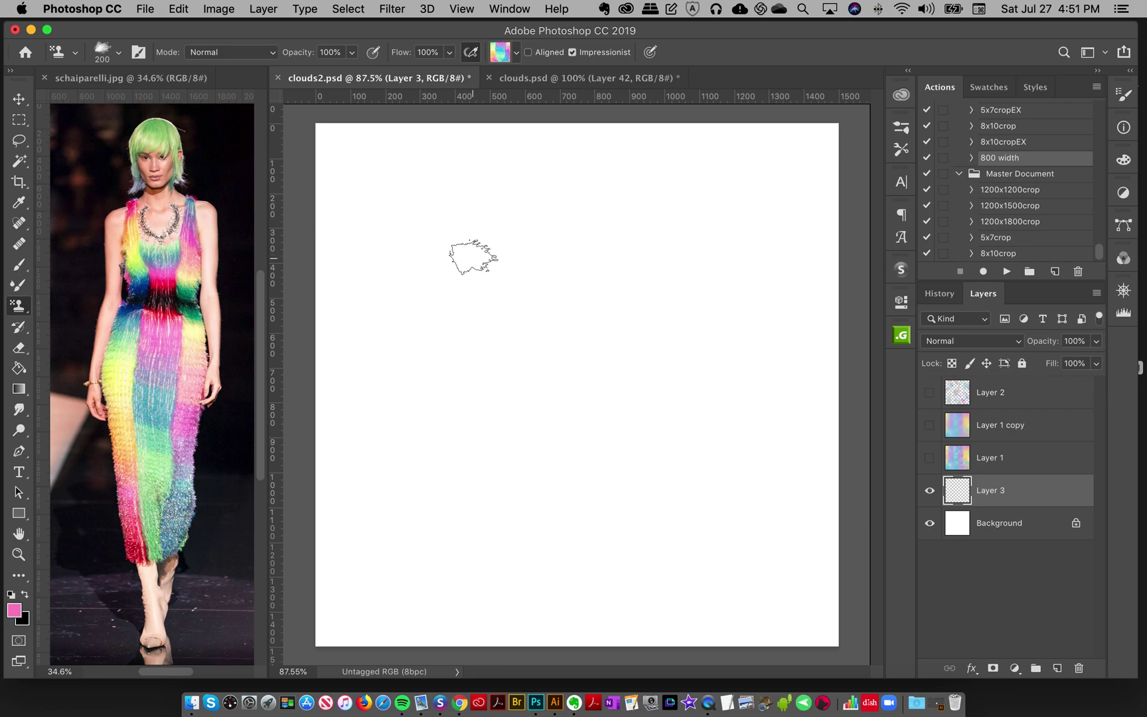
At 400 px, cover Layer 3 with pastel rainbow strokes and duplicate it as Layer 3 copy.
key(bracketright)
key(bracketright)
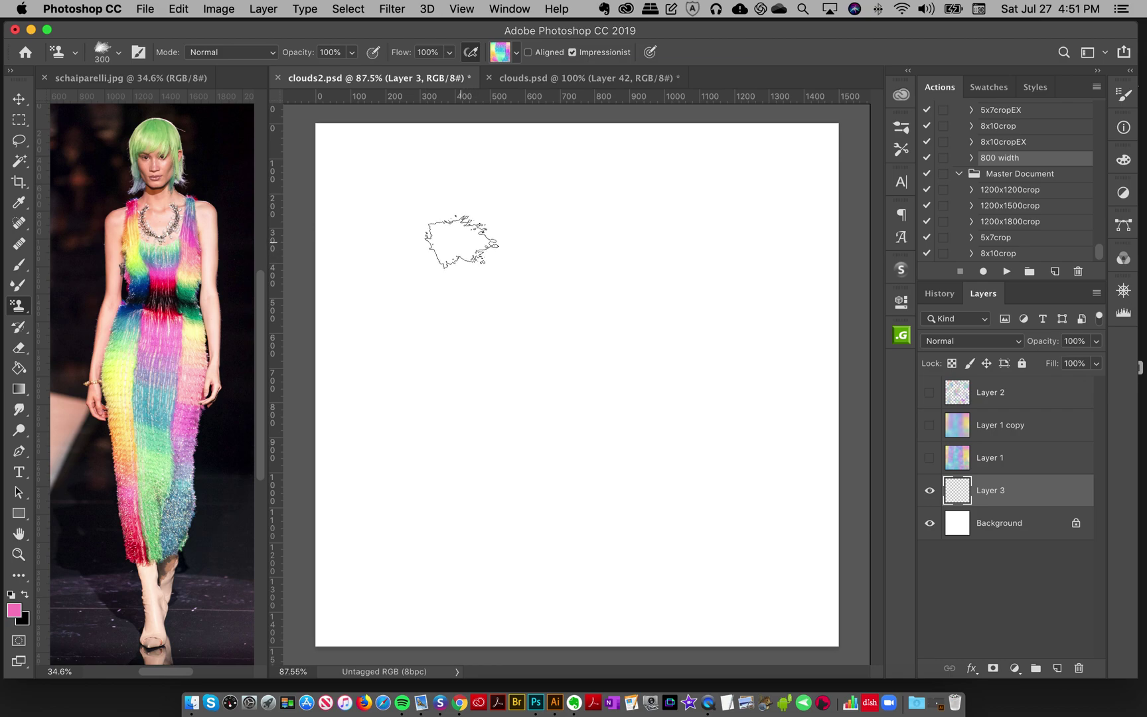
key(bracketright)
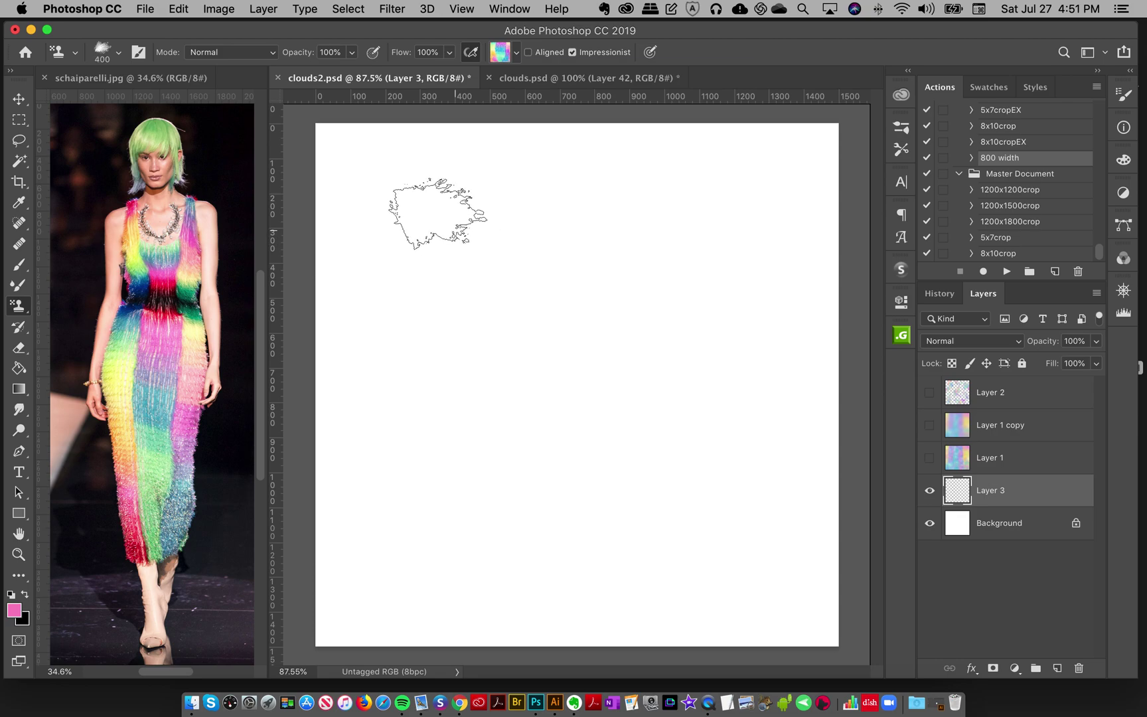
click(353, 139)
mouse_move(354, 140)
mouse_down()
mouse_move(371, 382)
mouse_move(372, 558)
mouse_move(359, 620)
mouse_move(432, 644)
mouse_move(448, 621)
mouse_move(459, 285)
mouse_move(436, 141)
mouse_move(448, 409)
mouse_move(503, 676)
mouse_up()
mouse_move(561, 127)
mouse_down()
mouse_move(528, 267)
mouse_move(538, 678)
mouse_move(557, 637)
mouse_up()
mouse_move(594, 106)
mouse_down()
mouse_move(607, 249)
mouse_move(604, 663)
mouse_move(647, 654)
mouse_up()
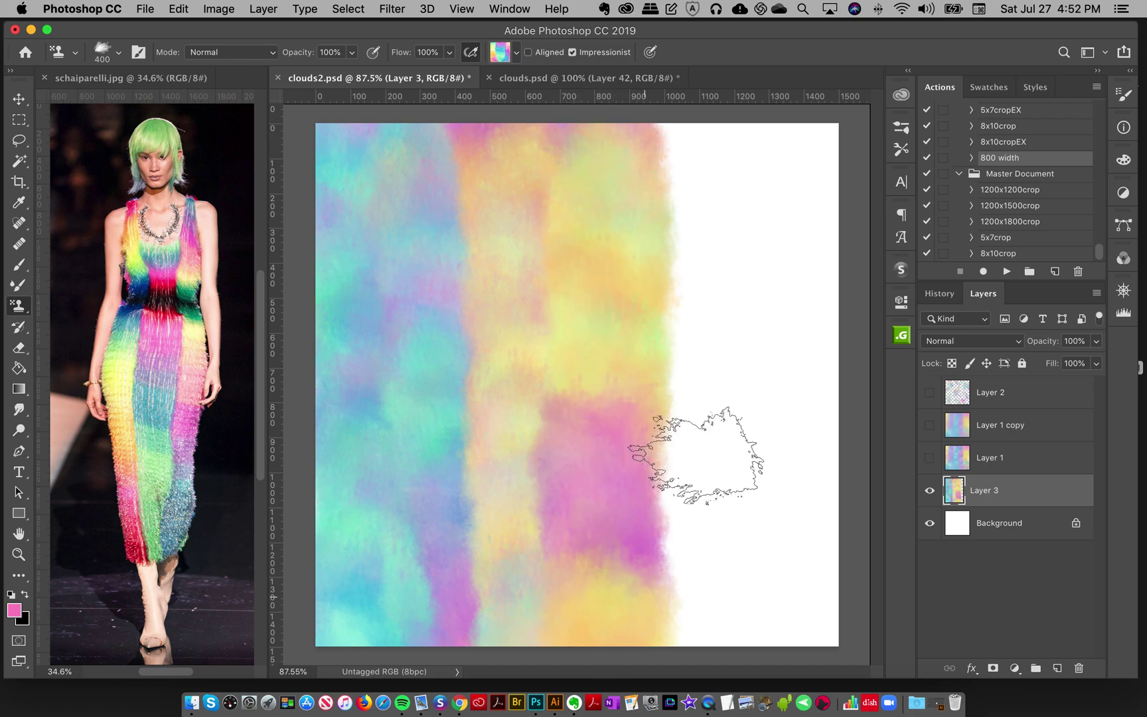
mouse_move(635, 141)
mouse_down()
mouse_move(657, 674)
mouse_move(730, 615)
mouse_move(704, 112)
mouse_move(766, 125)
mouse_move(759, 390)
mouse_move(784, 699)
mouse_move(815, 666)
mouse_move(756, 669)
mouse_move(810, 528)
mouse_move(830, 174)
mouse_up()
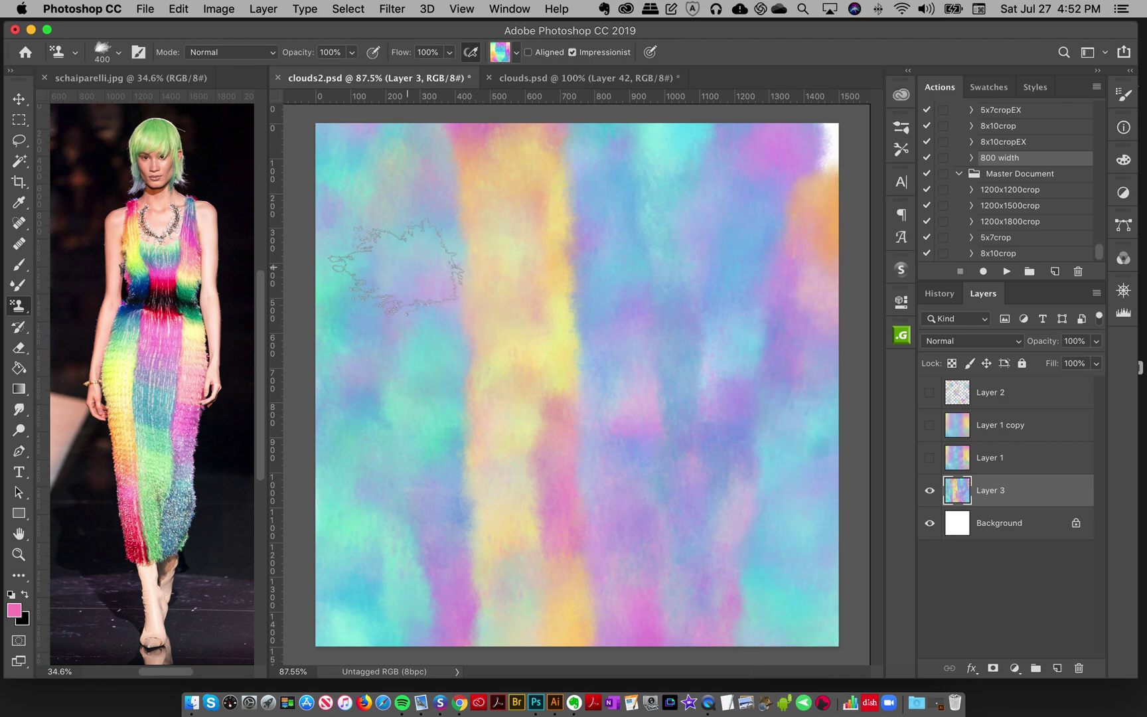
mouse_move(398, 266)
mouse_down()
mouse_move(369, 285)
mouse_move(360, 496)
mouse_move(382, 545)
mouse_move(358, 664)
mouse_up()
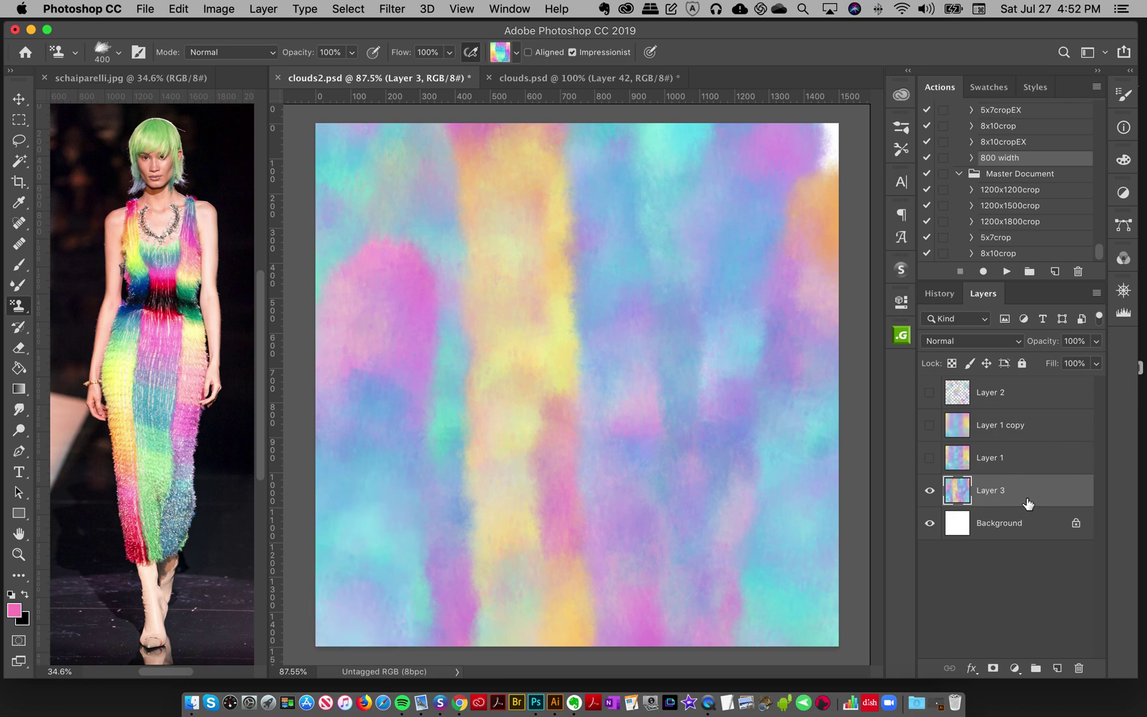
drag(1036, 497, 1056, 669)
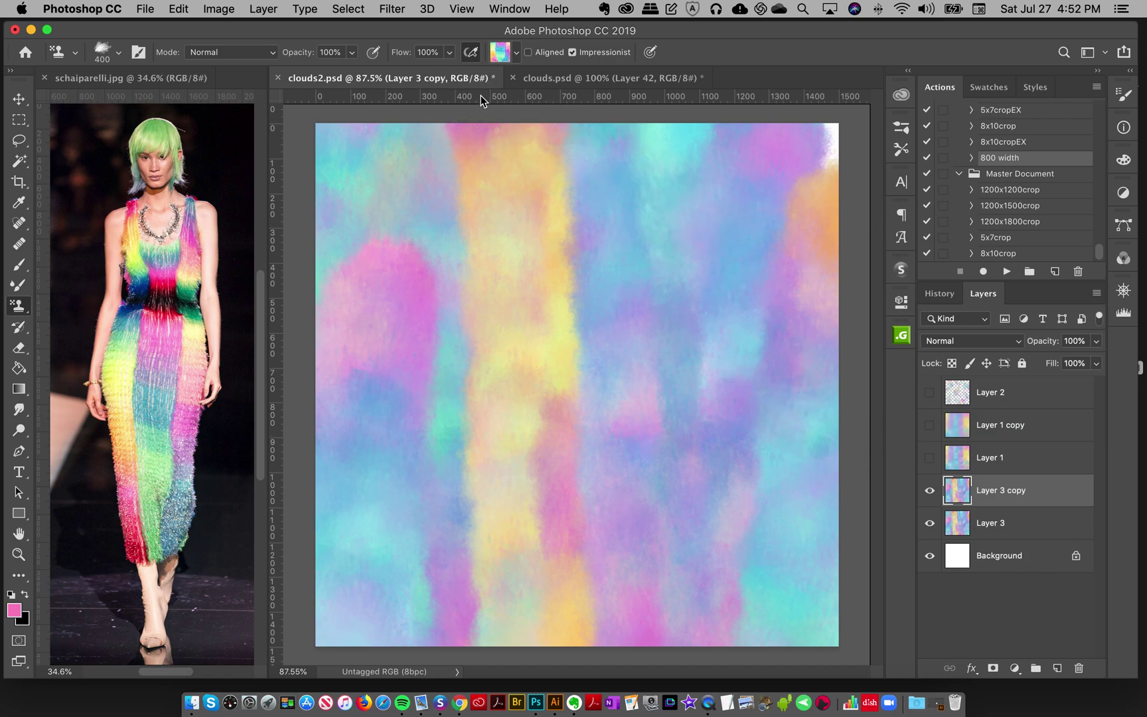
Apply a strong Gaussian Blur of about 73.7 px to Layer 3 copy, then reselect the Pattern Stamp.
click(390, 11)
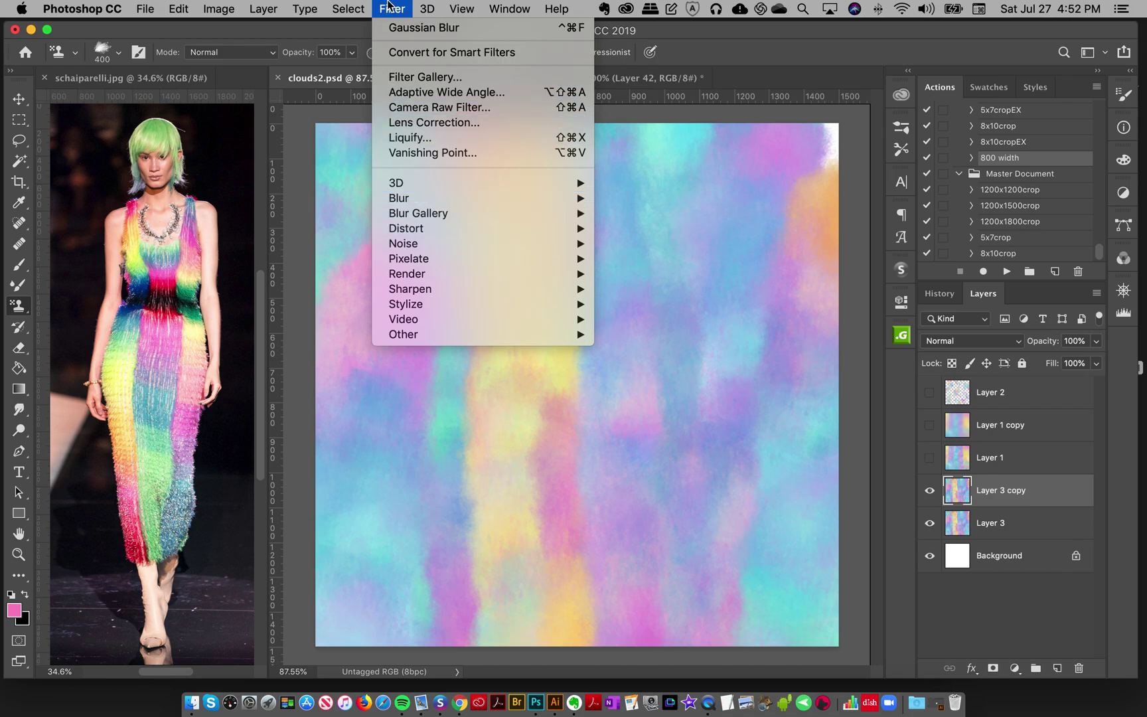
mouse_move(409, 200)
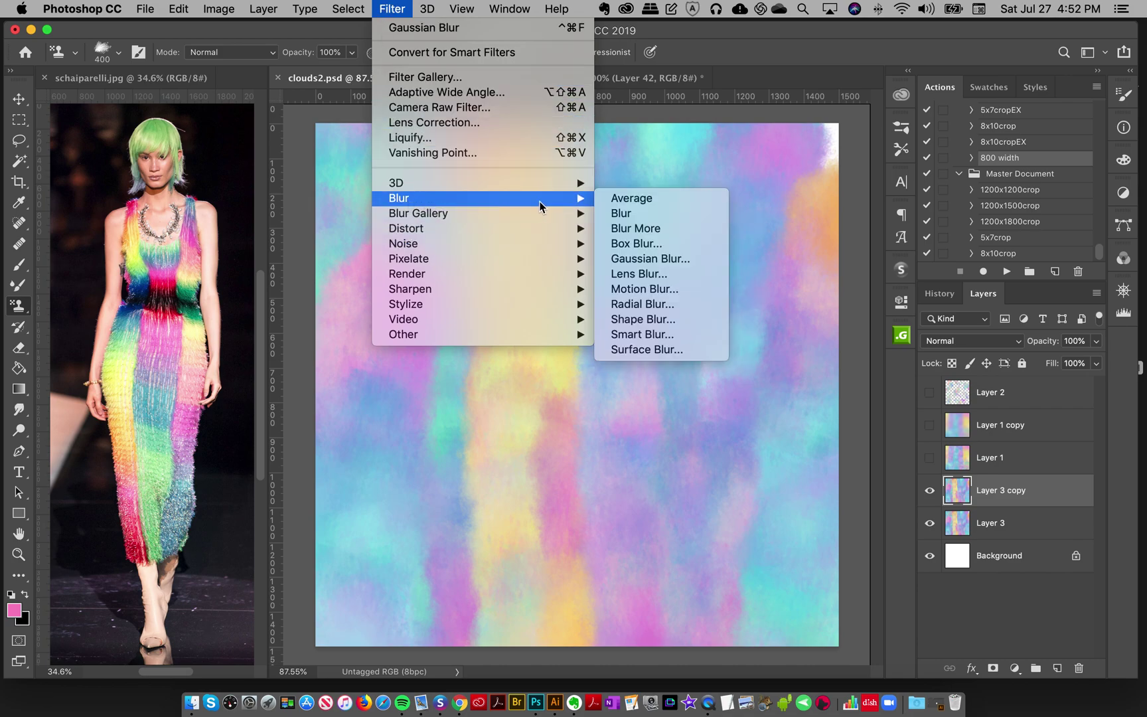
click(634, 261)
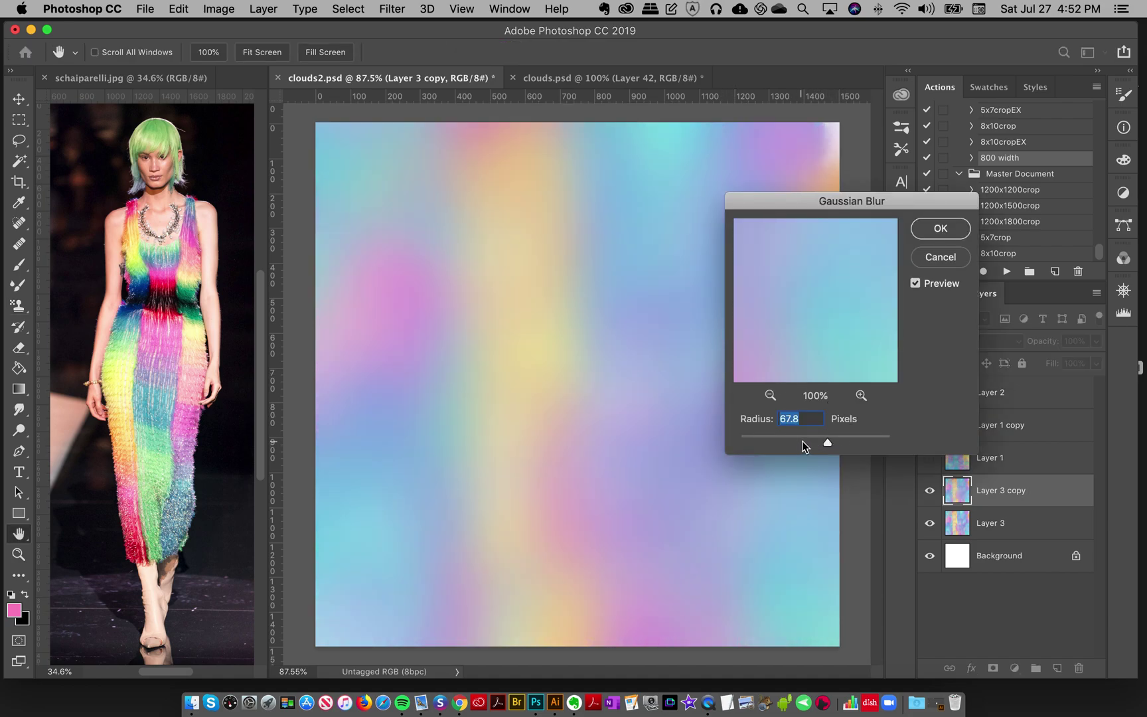
drag(802, 443, 833, 443)
click(856, 438)
drag(830, 443, 829, 441)
key(Return)
key(s)
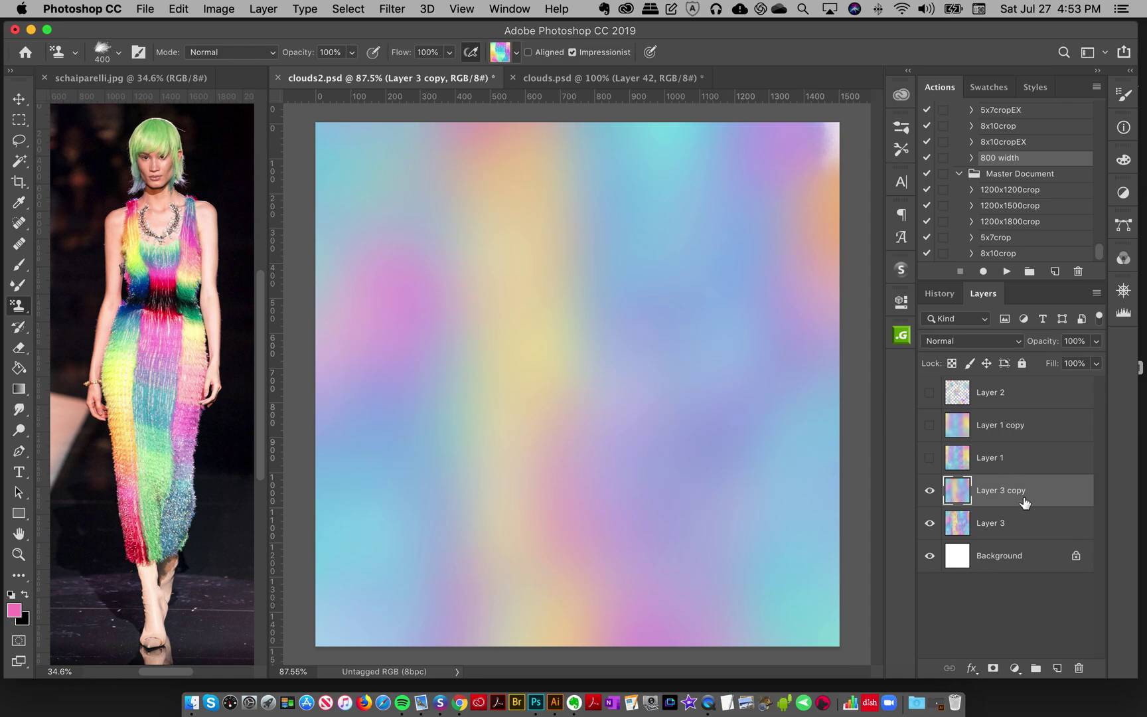
Add Layer 4 and stamp cloud puffs across the canvas top with the 207 px clouds scatter 1 brush.
click(1058, 667)
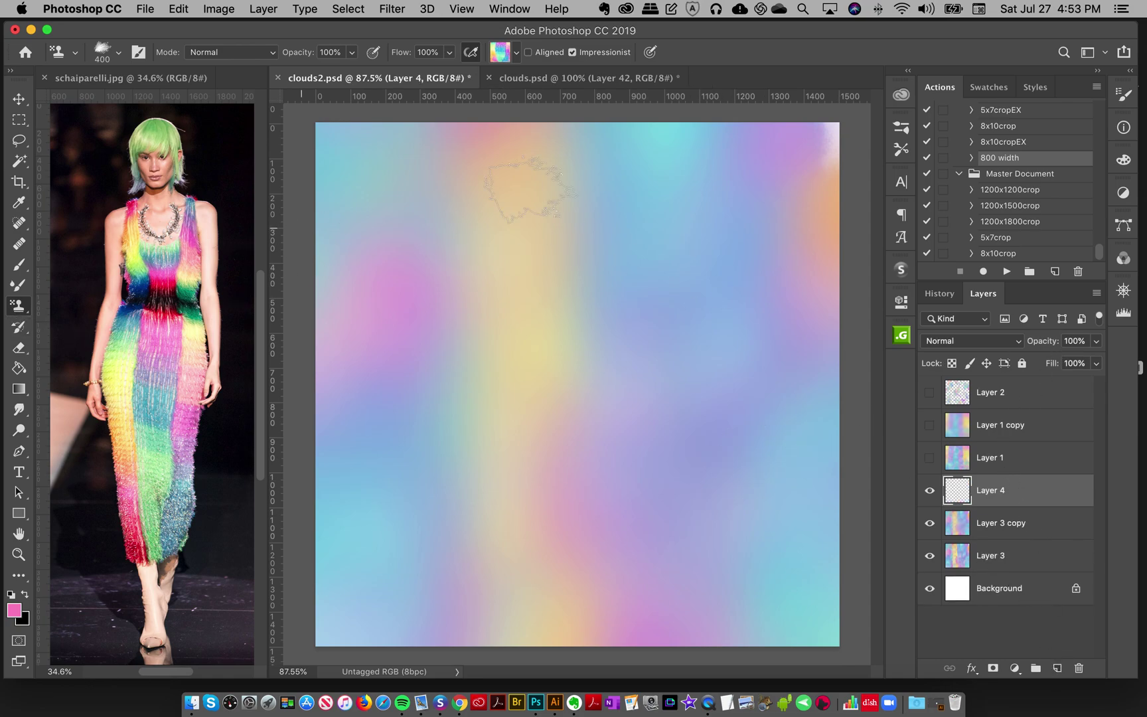
click(900, 125)
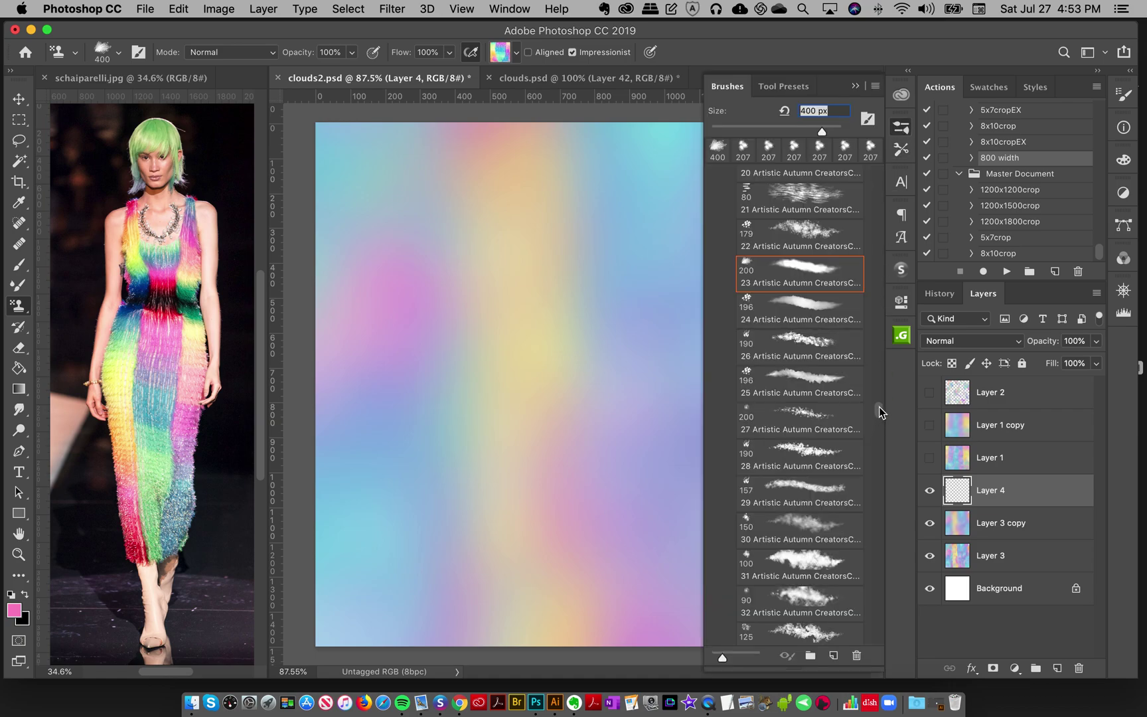
drag(879, 406, 865, 670)
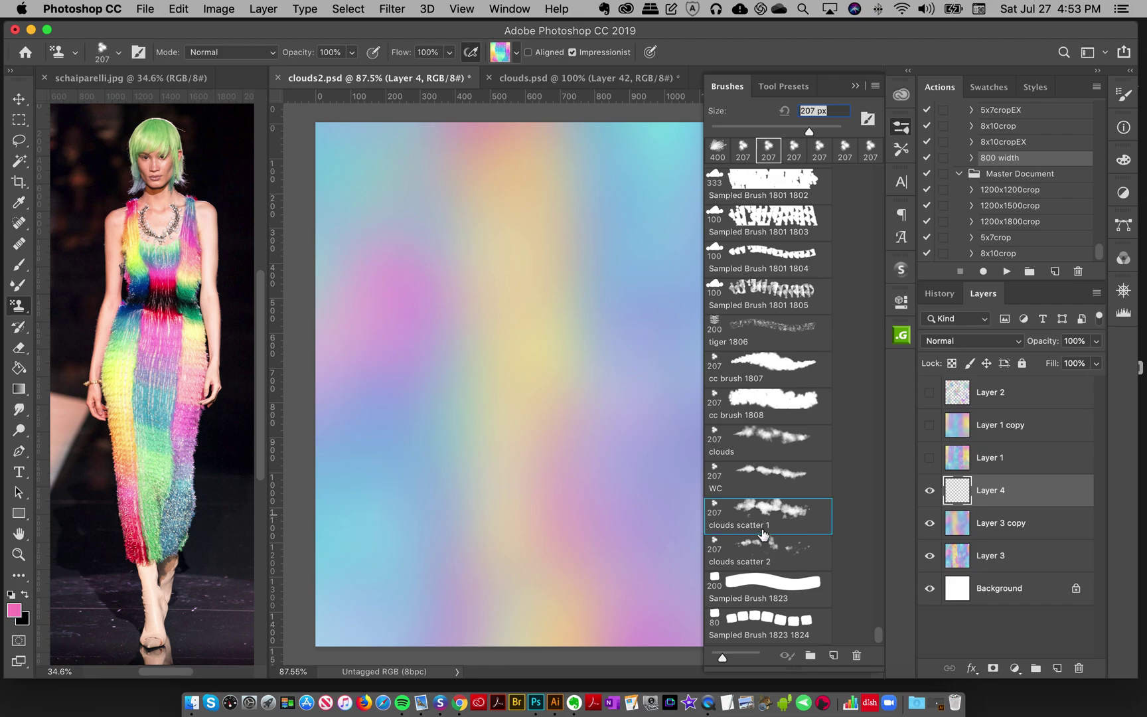
click(762, 556)
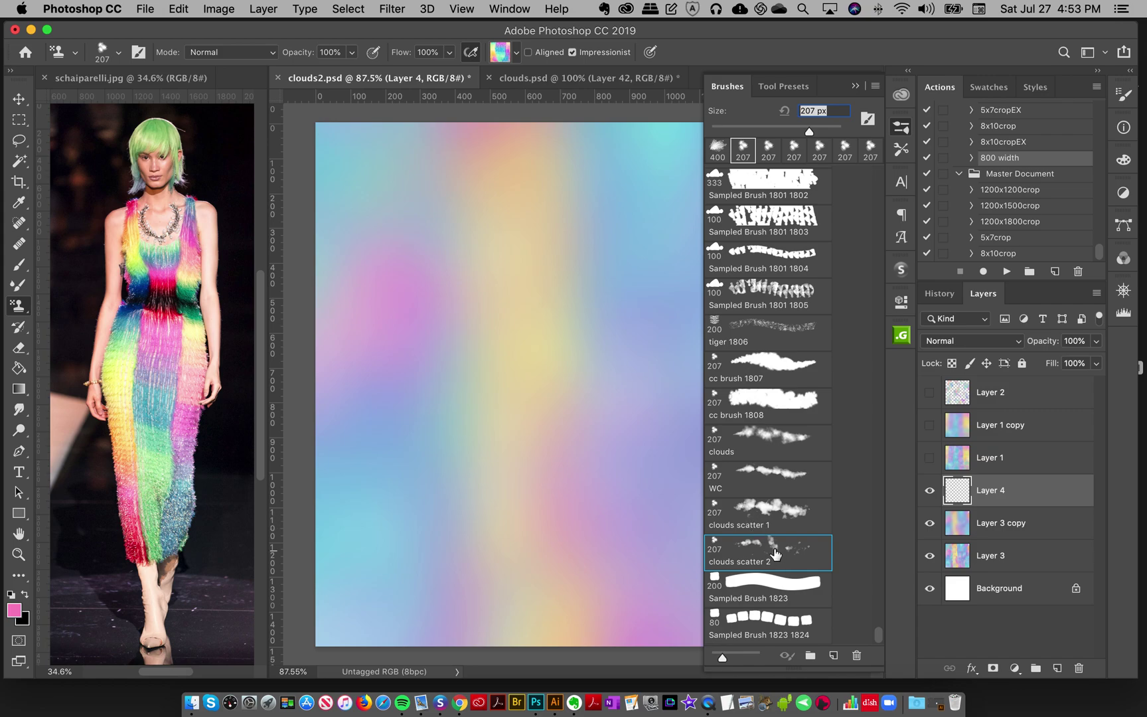
key(comma)
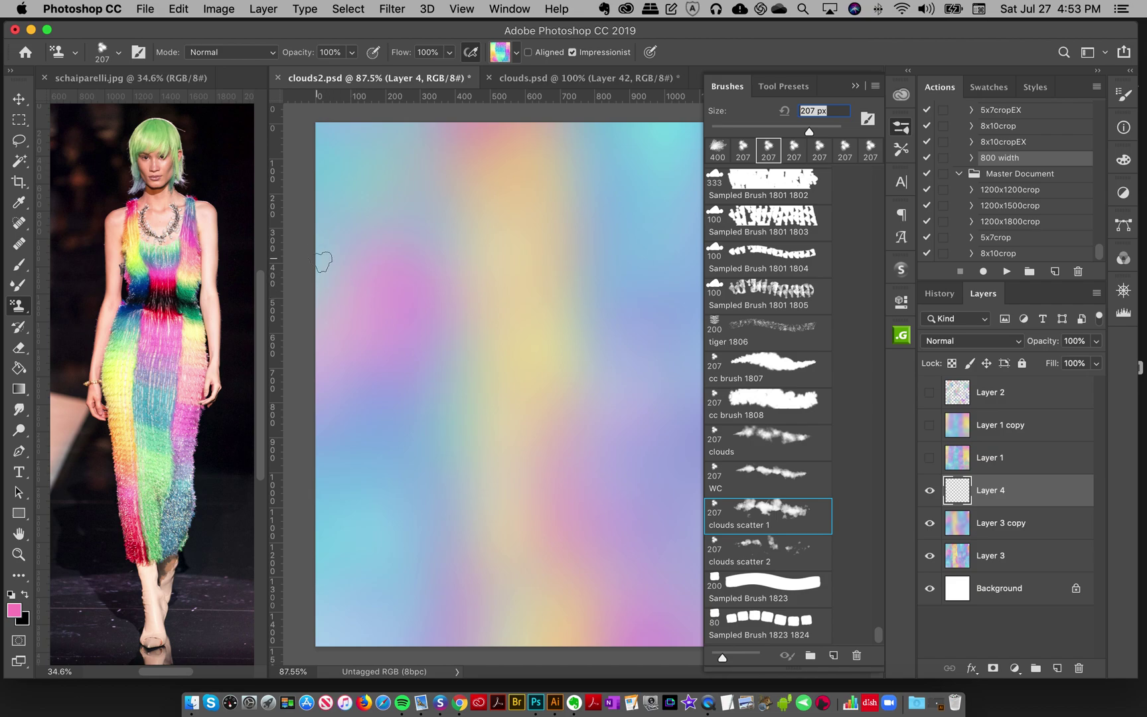
mouse_move(325, 249)
mouse_down()
mouse_move(367, 275)
mouse_move(409, 244)
mouse_move(466, 301)
mouse_move(536, 267)
mouse_move(581, 294)
mouse_move(605, 291)
mouse_move(645, 255)
mouse_move(708, 285)
mouse_up()
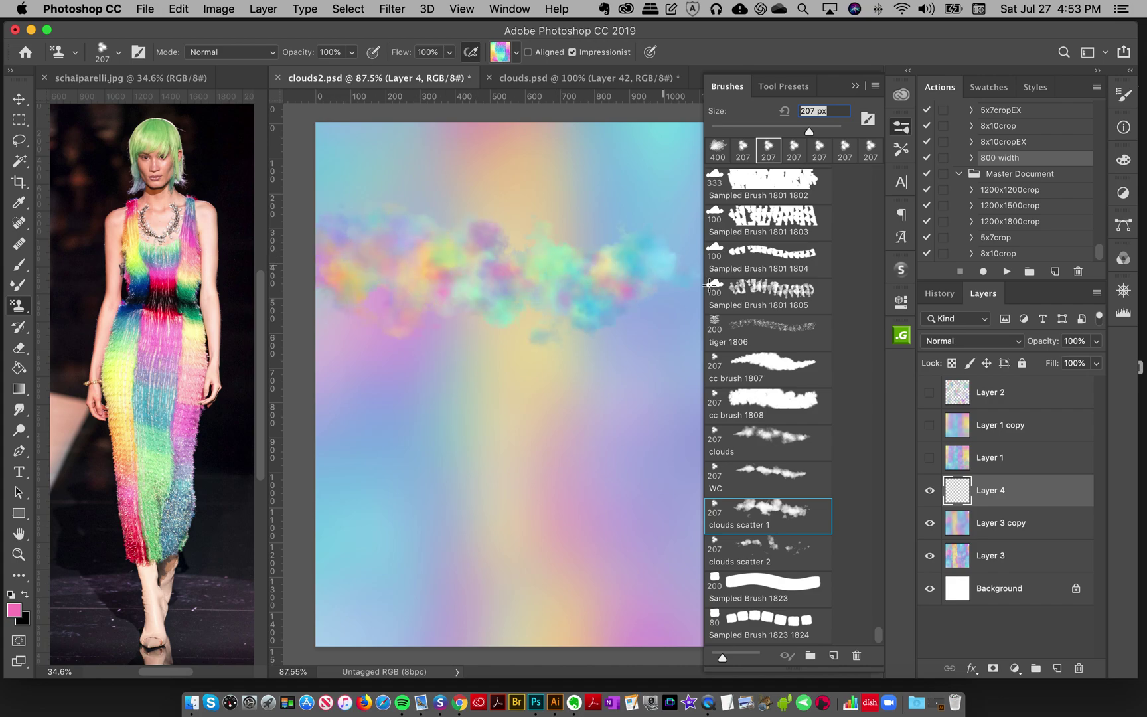
Test the clouds scatter 2 brush with strokes across the lower canvas.
click(764, 554)
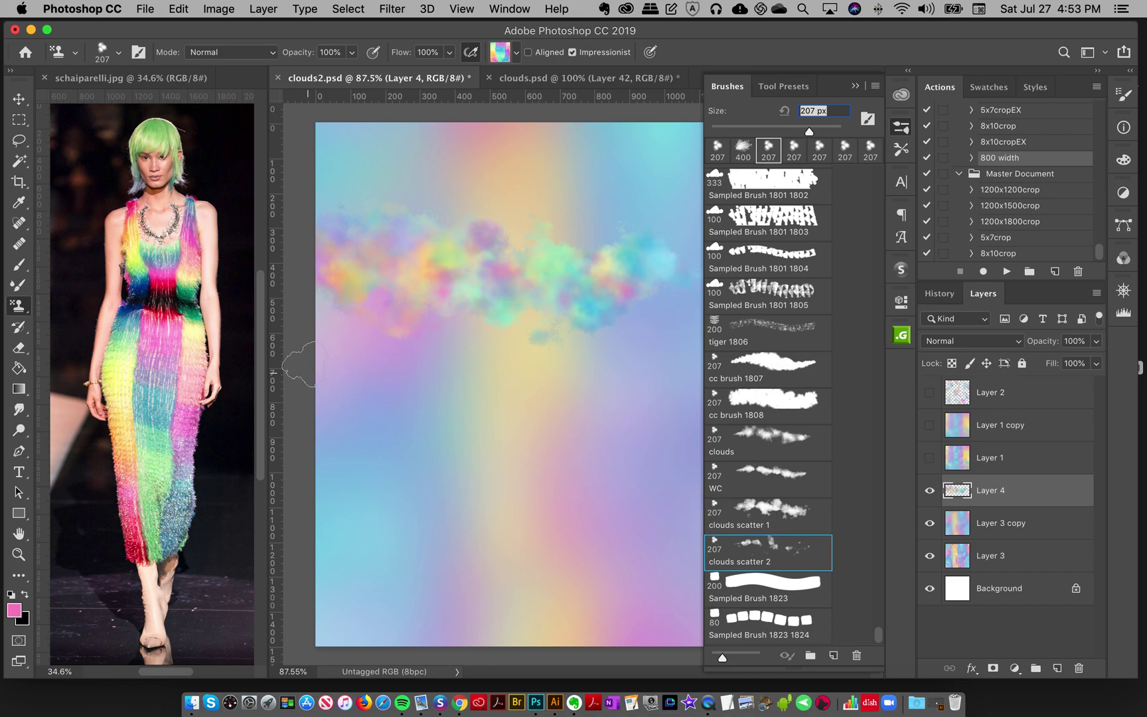
mouse_move(302, 365)
mouse_down()
mouse_move(413, 407)
mouse_move(477, 390)
mouse_up()
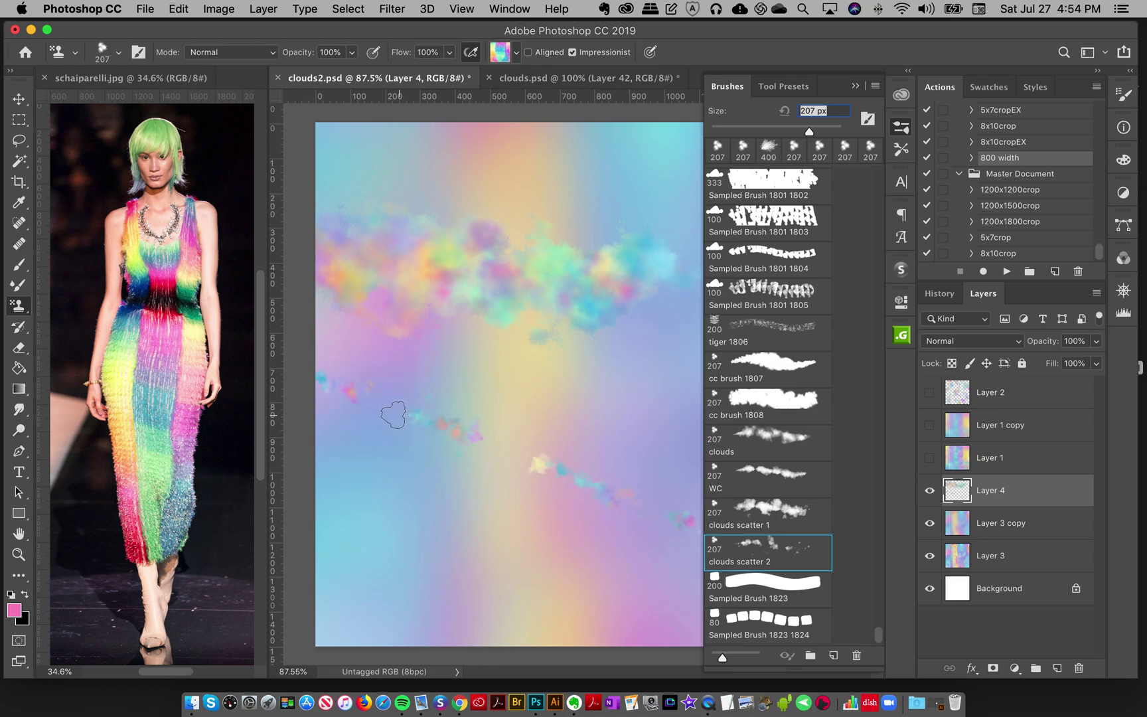
key(super+z)
mouse_move(342, 432)
mouse_down()
mouse_move(443, 402)
mouse_move(480, 436)
mouse_move(525, 442)
mouse_move(568, 419)
mouse_move(617, 430)
mouse_move(671, 405)
mouse_up()
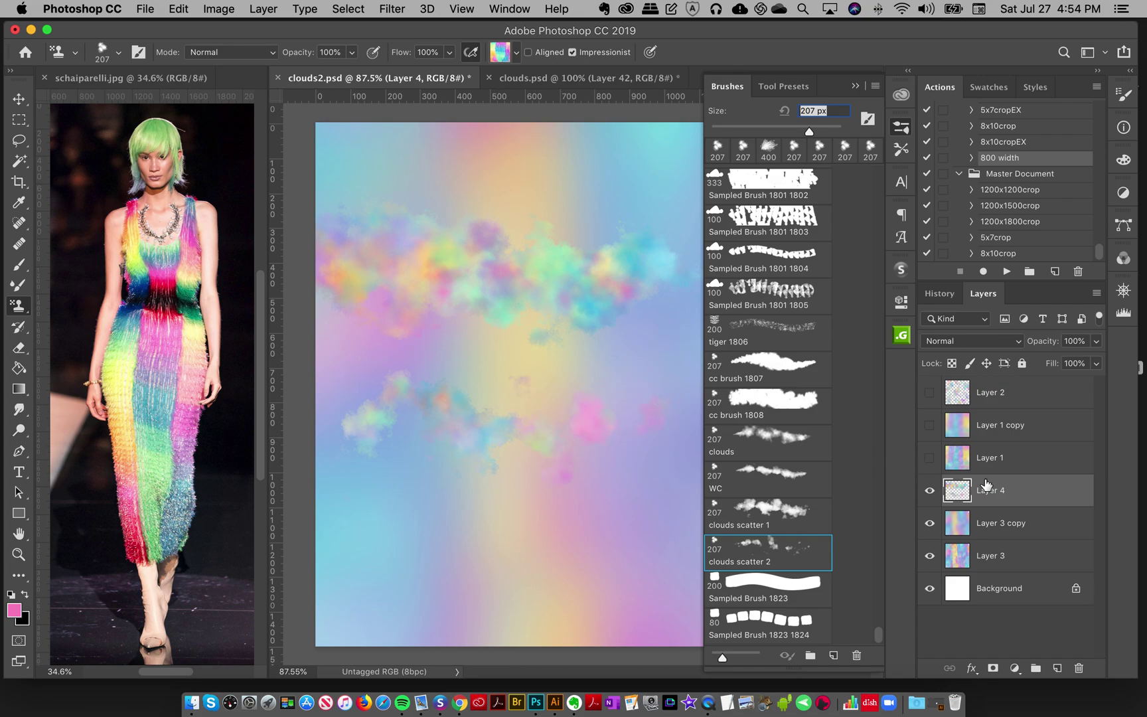
Clear all test clouds from Layer 4 and reselect the clouds scatter 1 brush.
key(super+a)
key(Delete)
key(super+d)
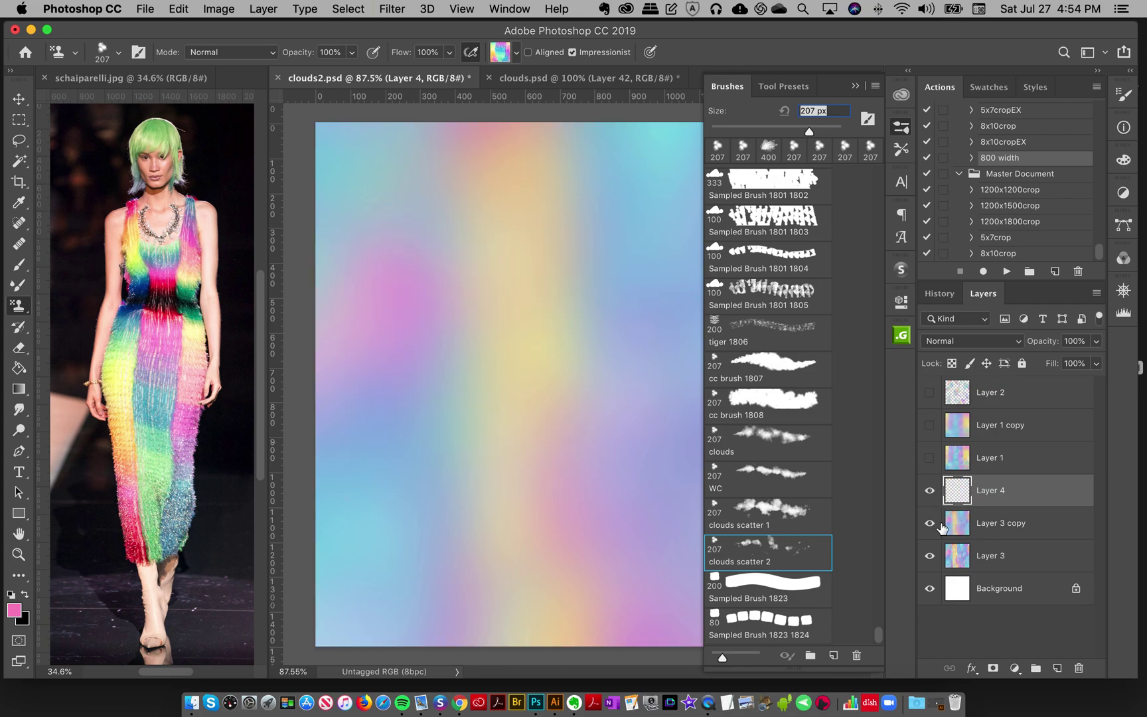
click(763, 521)
Stamp pastel clouds at the top-left, top-right corner and lower-left, discarding two upper-middle attempts.
click(906, 132)
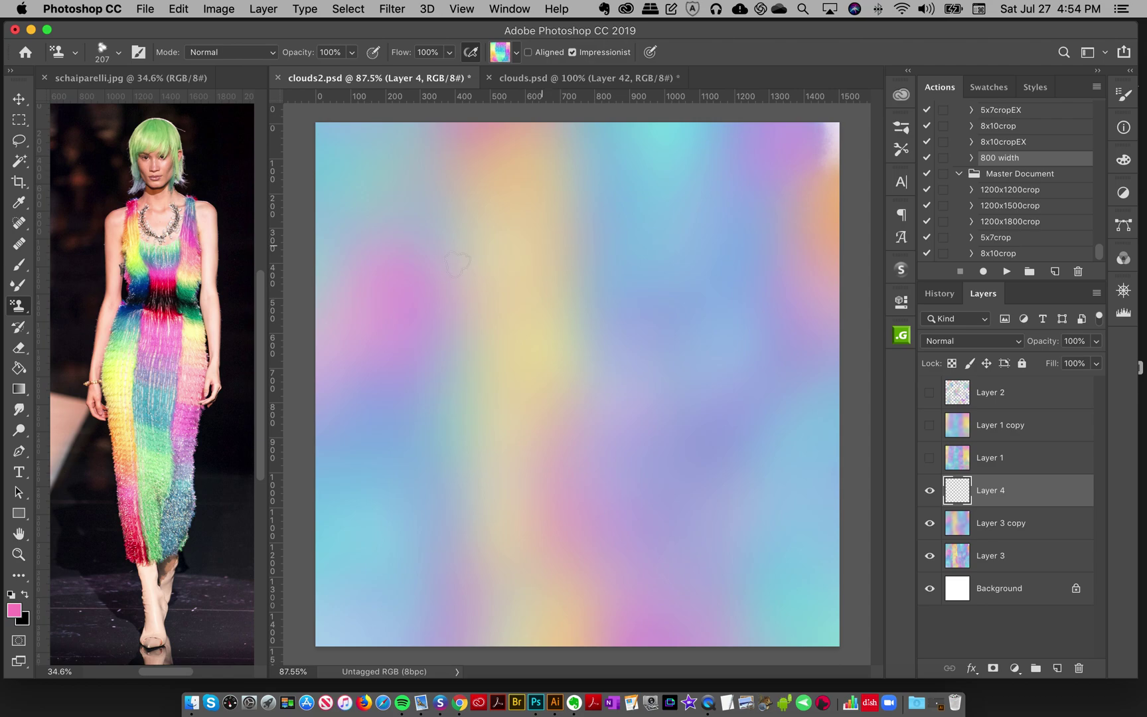
mouse_move(437, 139)
mouse_down()
mouse_move(415, 156)
mouse_move(439, 206)
mouse_move(372, 266)
mouse_move(295, 378)
mouse_up()
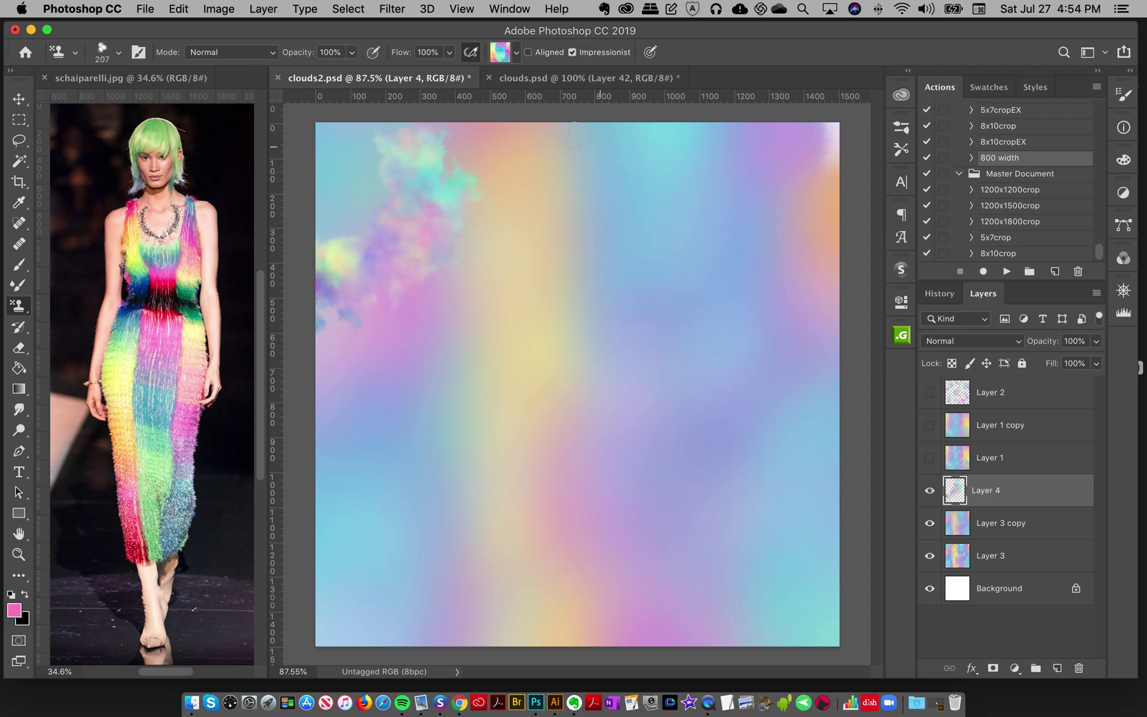
mouse_move(574, 136)
mouse_down()
mouse_move(574, 172)
mouse_move(637, 199)
mouse_move(538, 259)
mouse_move(617, 302)
mouse_up()
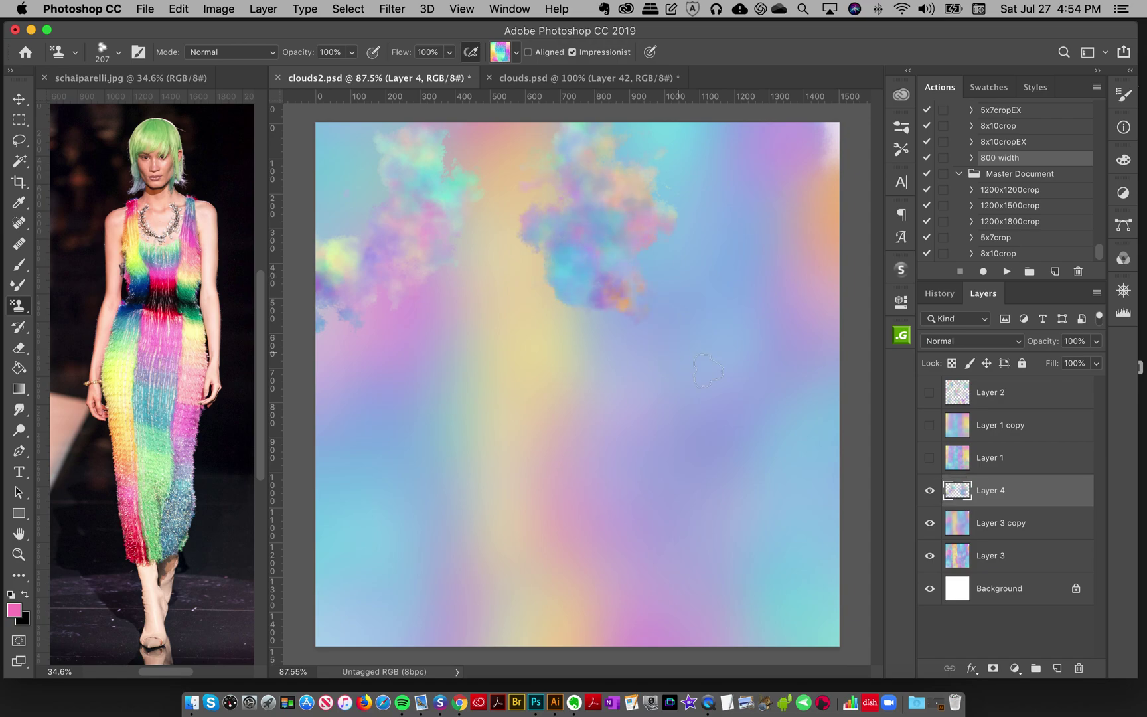
key(super+z)
mouse_move(582, 119)
mouse_down()
mouse_move(578, 170)
mouse_move(621, 219)
mouse_move(602, 299)
mouse_move(616, 315)
mouse_up()
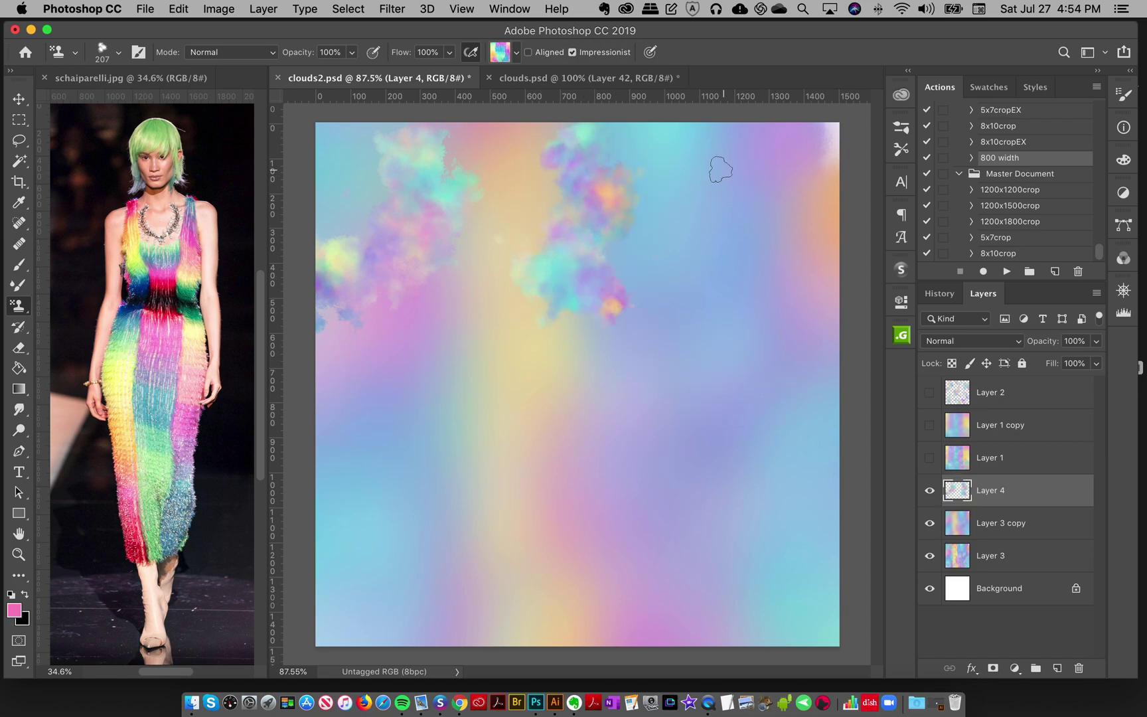
key(super+z)
mouse_move(730, 141)
mouse_down()
mouse_move(730, 156)
mouse_move(808, 227)
mouse_move(823, 292)
mouse_up()
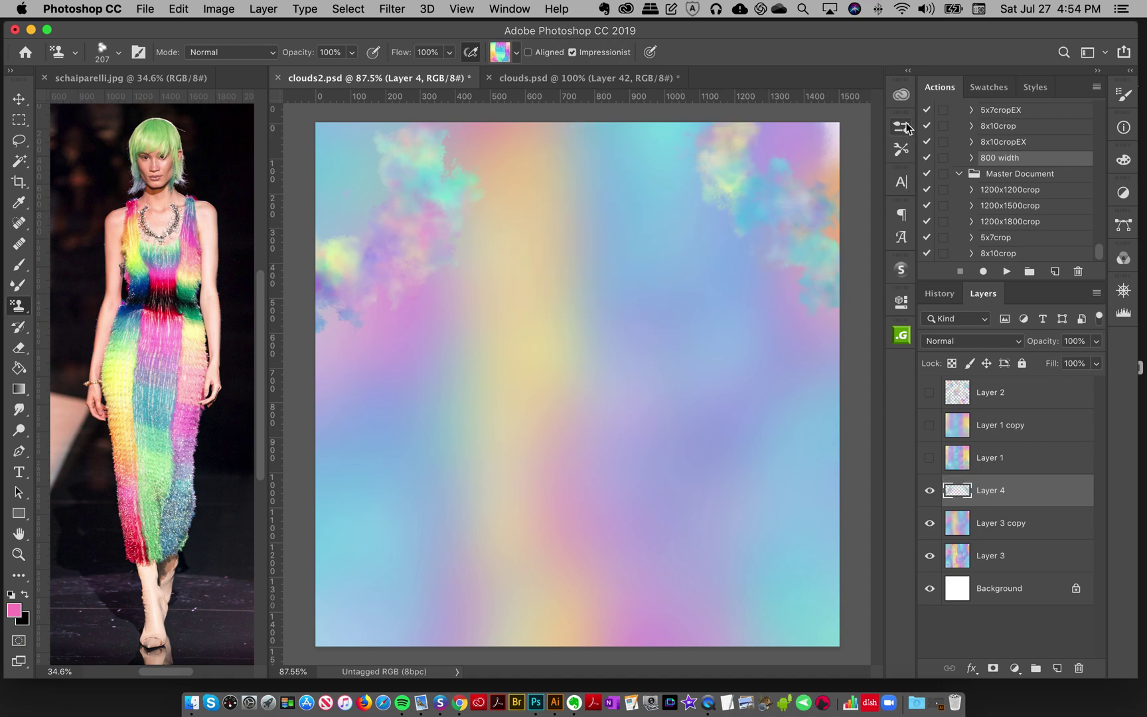
mouse_move(384, 440)
mouse_down()
mouse_move(394, 470)
mouse_move(437, 491)
mouse_move(437, 531)
mouse_move(462, 567)
mouse_move(420, 653)
mouse_up()
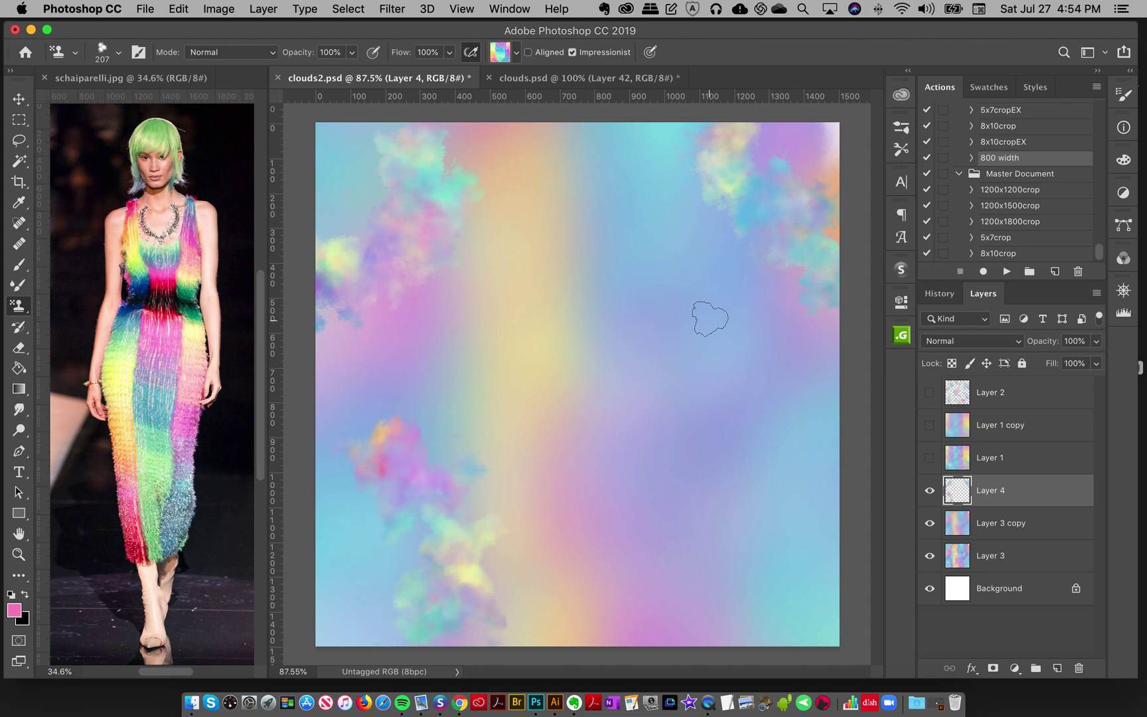
Switch to clouds scatter 2 and stamp a cloud near the canvas centre.
click(901, 126)
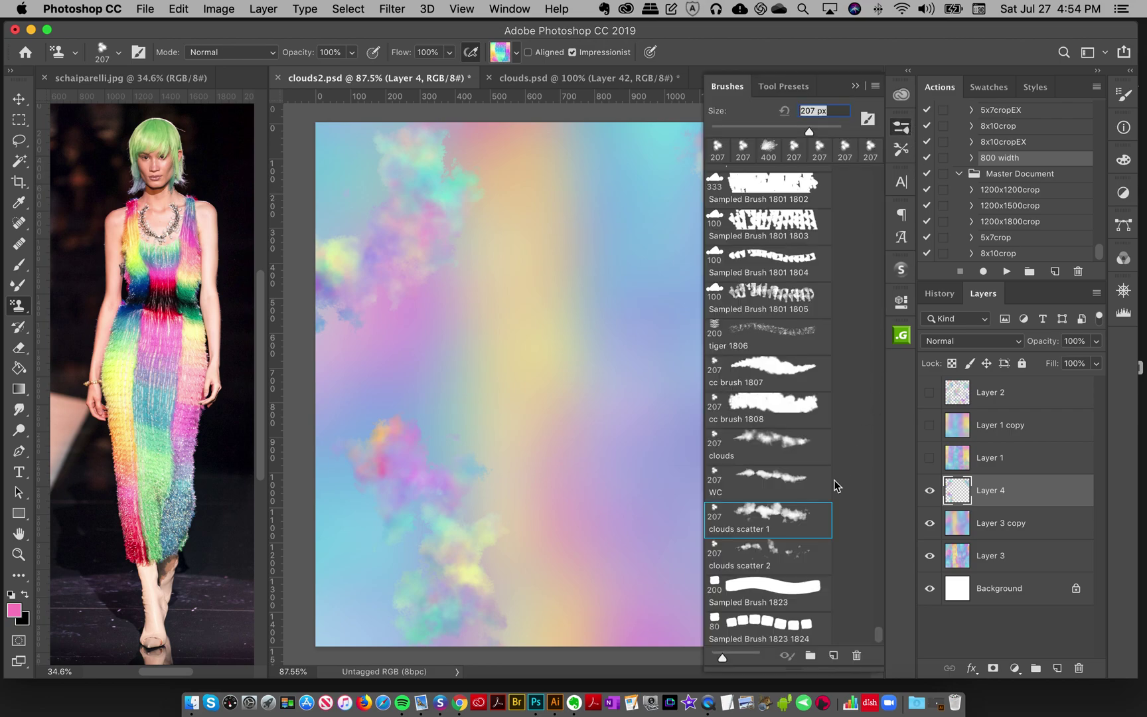
click(761, 554)
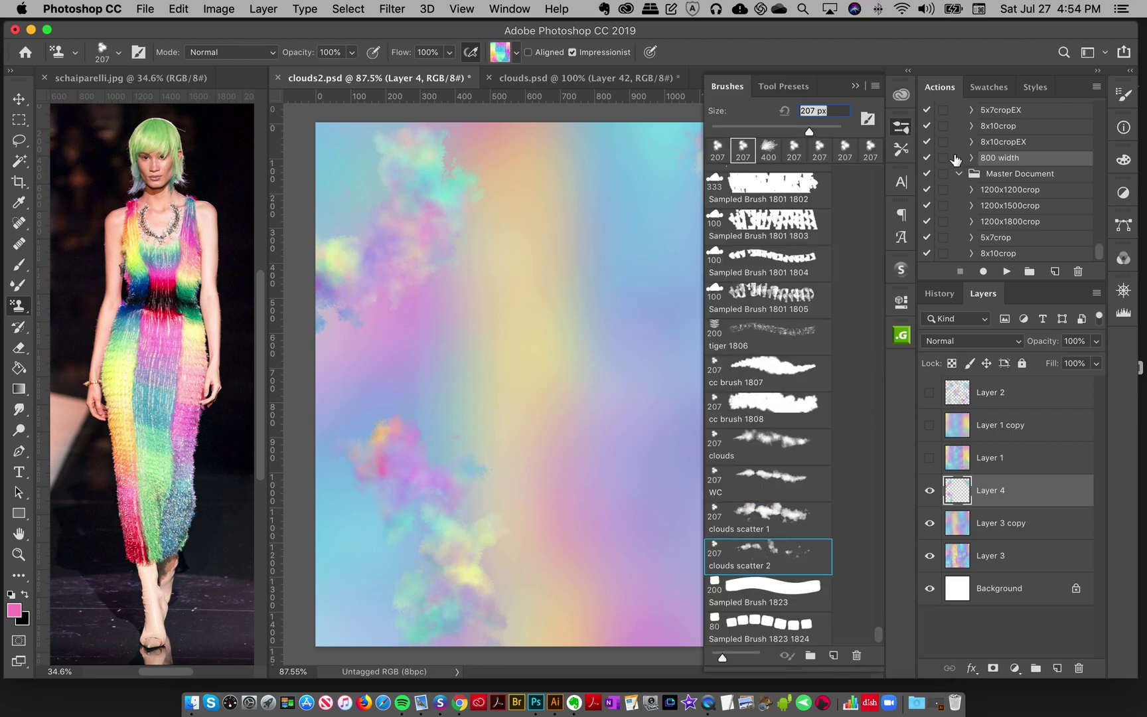
click(901, 128)
mouse_move(492, 361)
mouse_down()
mouse_move(529, 358)
mouse_move(528, 414)
mouse_move(508, 355)
mouse_move(481, 331)
mouse_move(507, 318)
mouse_move(561, 335)
mouse_up()
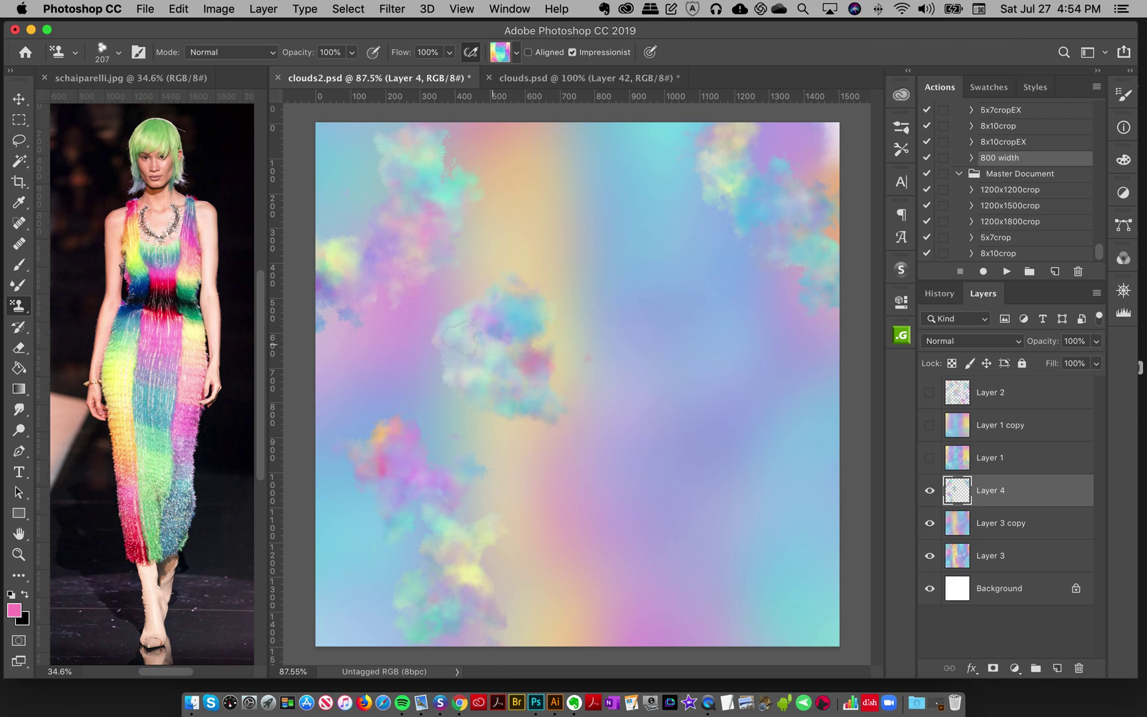
key(super+z)
mouse_move(438, 342)
mouse_down()
mouse_move(479, 333)
mouse_move(516, 398)
mouse_move(585, 334)
mouse_move(548, 393)
mouse_move(561, 411)
mouse_move(625, 390)
mouse_up()
Add clouds across the upper middle, right middle, lower right and lower-left, and strengthen the centre cloud.
mouse_move(526, 136)
mouse_down()
mouse_move(551, 167)
mouse_move(621, 190)
mouse_move(601, 249)
mouse_move(684, 265)
mouse_move(698, 284)
mouse_up()
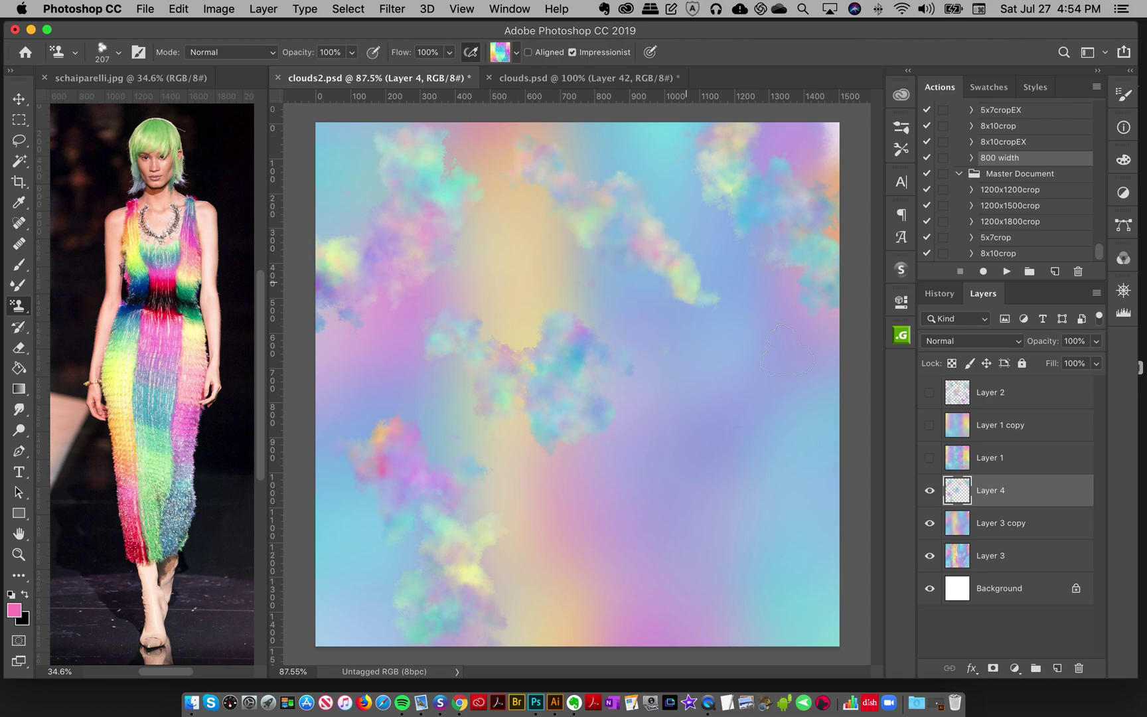
mouse_move(690, 444)
mouse_down()
mouse_move(713, 391)
mouse_move(805, 448)
mouse_move(810, 405)
mouse_move(838, 408)
mouse_up()
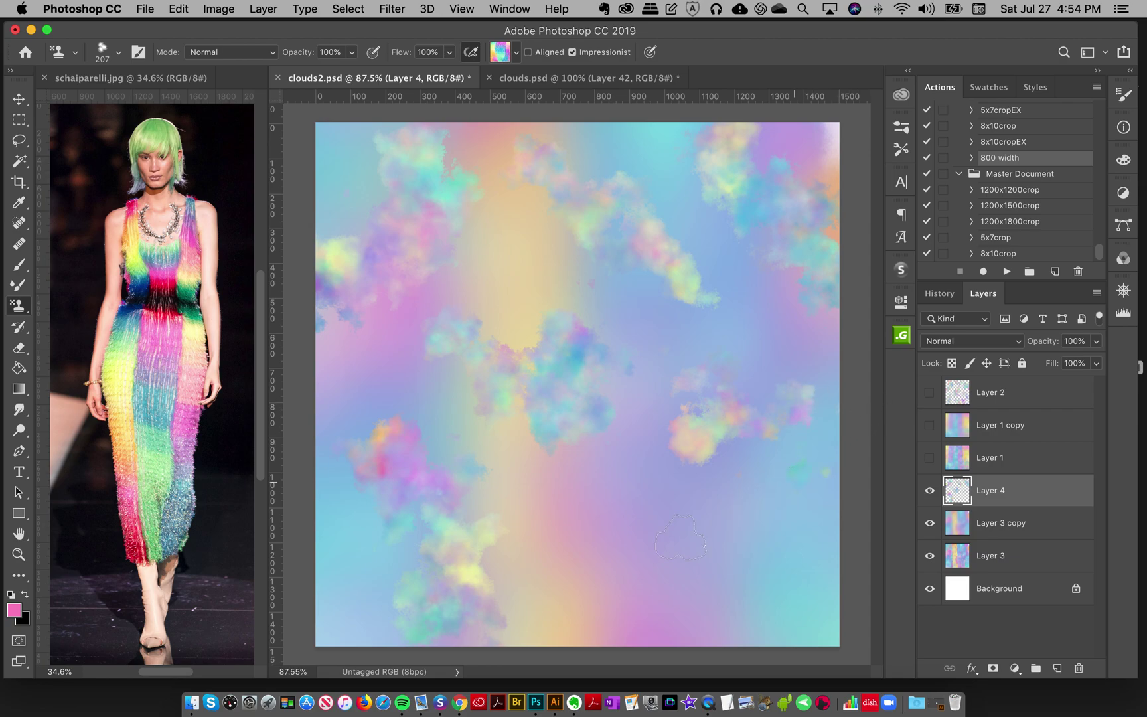
mouse_move(618, 510)
mouse_down()
mouse_move(614, 544)
mouse_move(630, 587)
mouse_move(736, 597)
mouse_move(787, 512)
mouse_move(842, 572)
mouse_move(879, 584)
mouse_up()
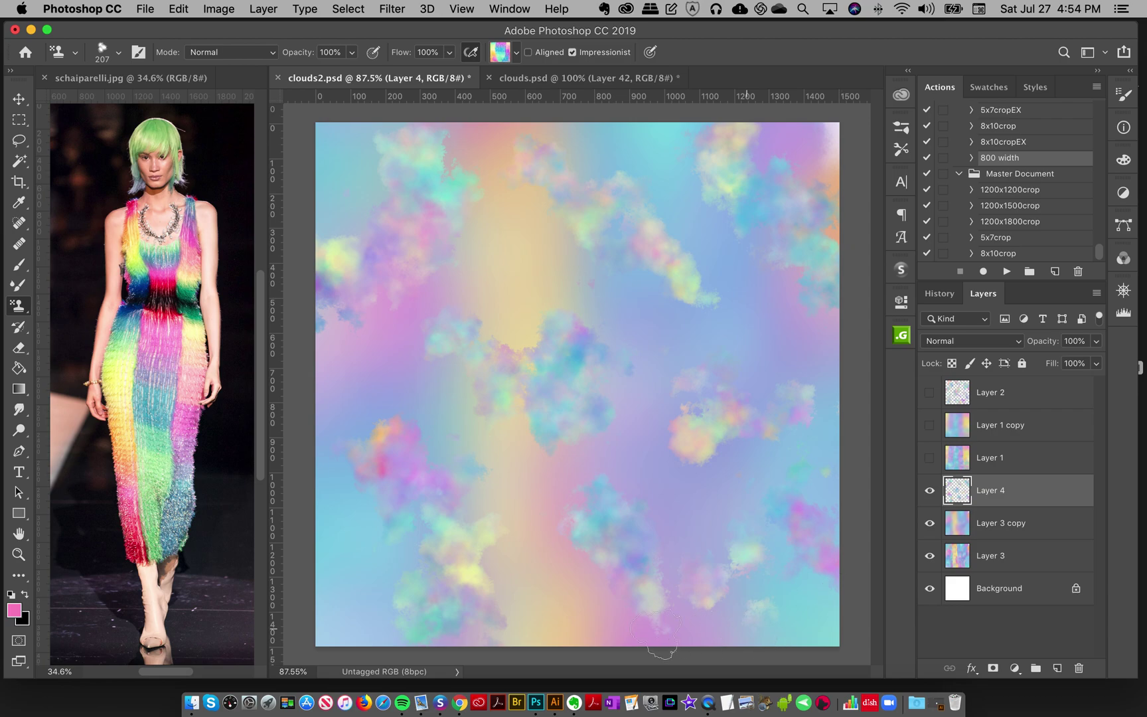
click(340, 577)
mouse_move(455, 362)
mouse_down()
mouse_move(454, 371)
mouse_move(463, 356)
mouse_move(421, 367)
mouse_up()
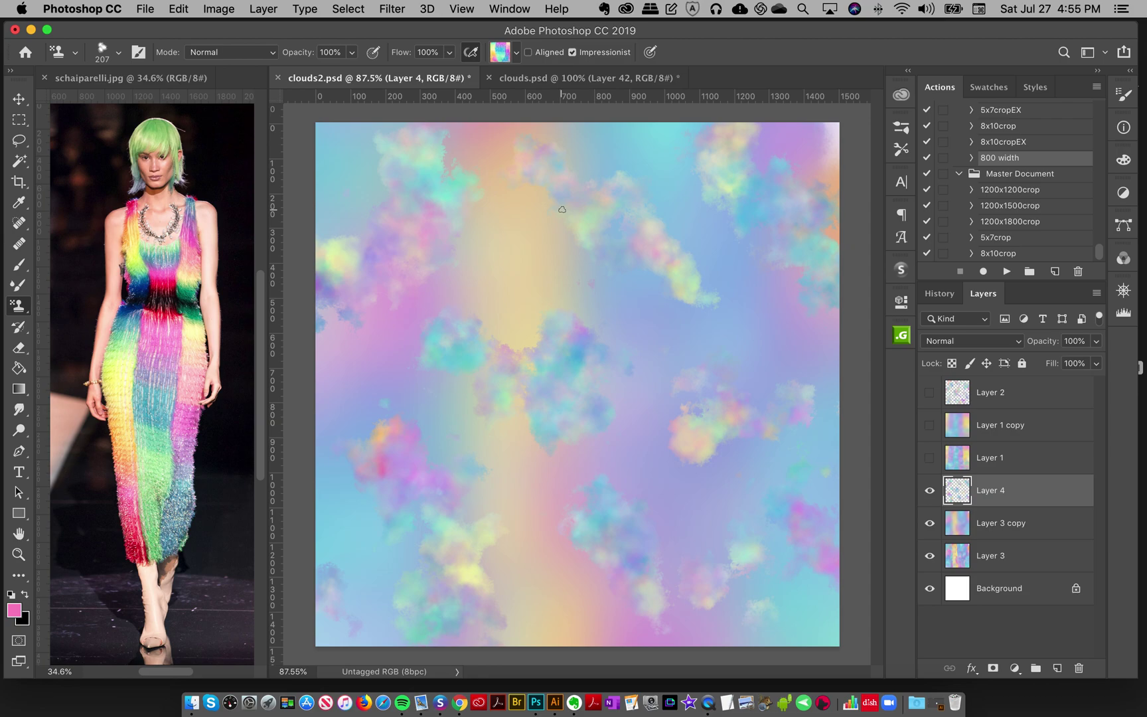
click(577, 78)
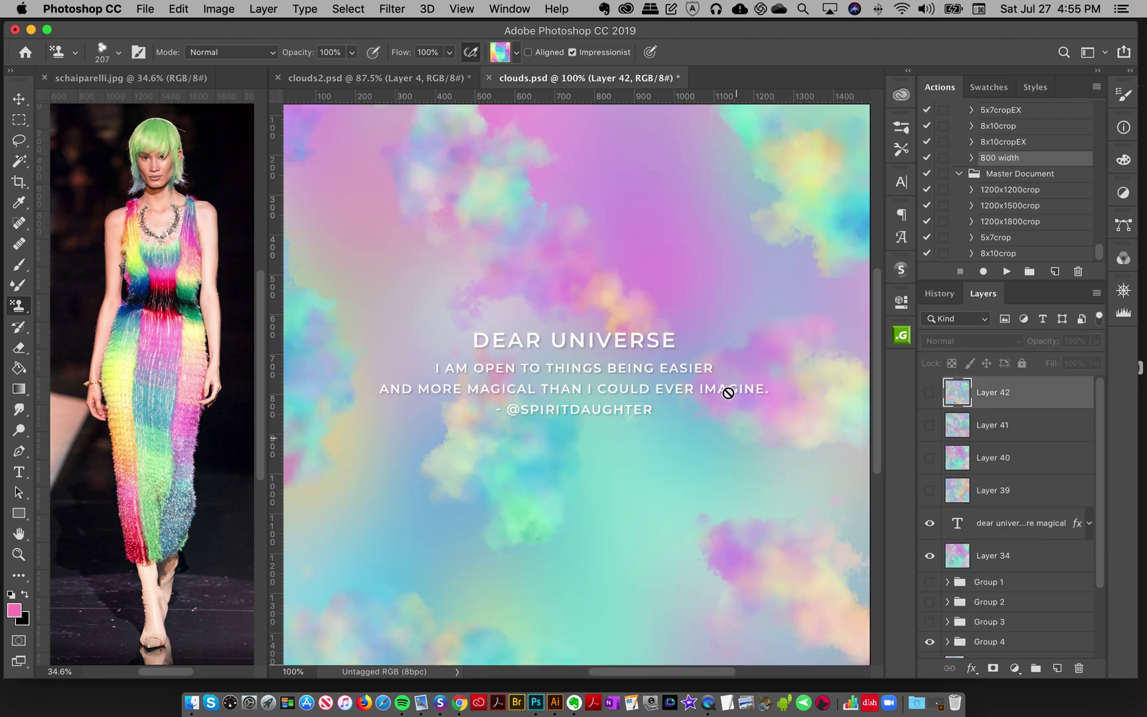
click(425, 78)
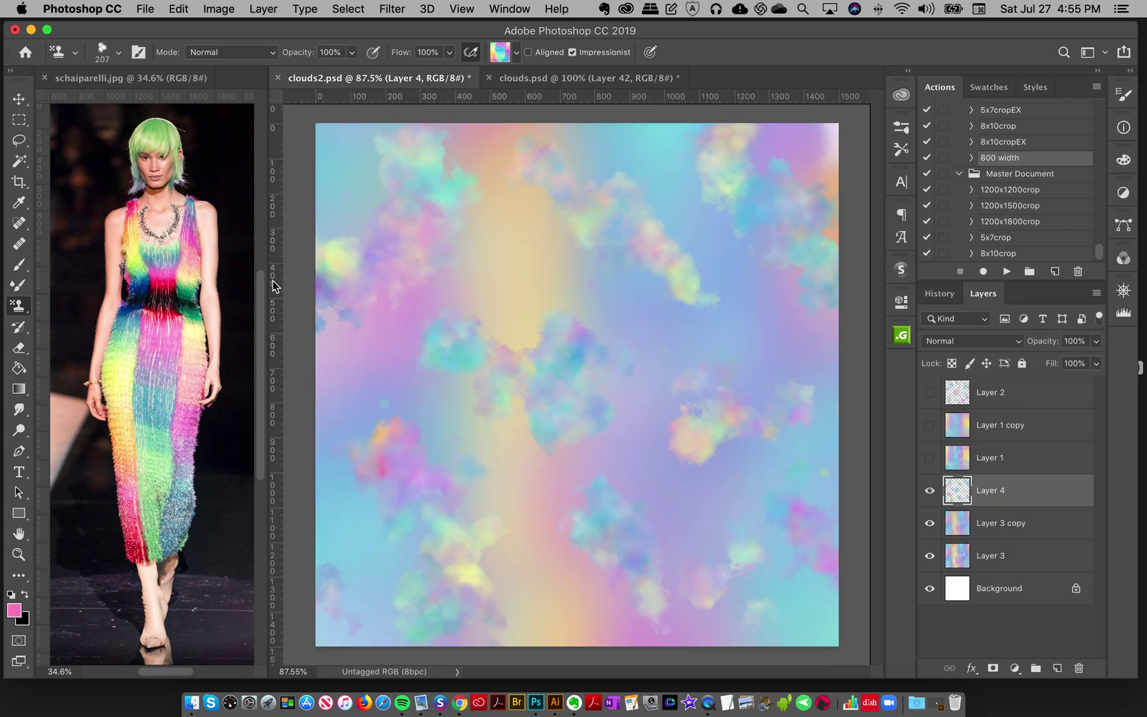